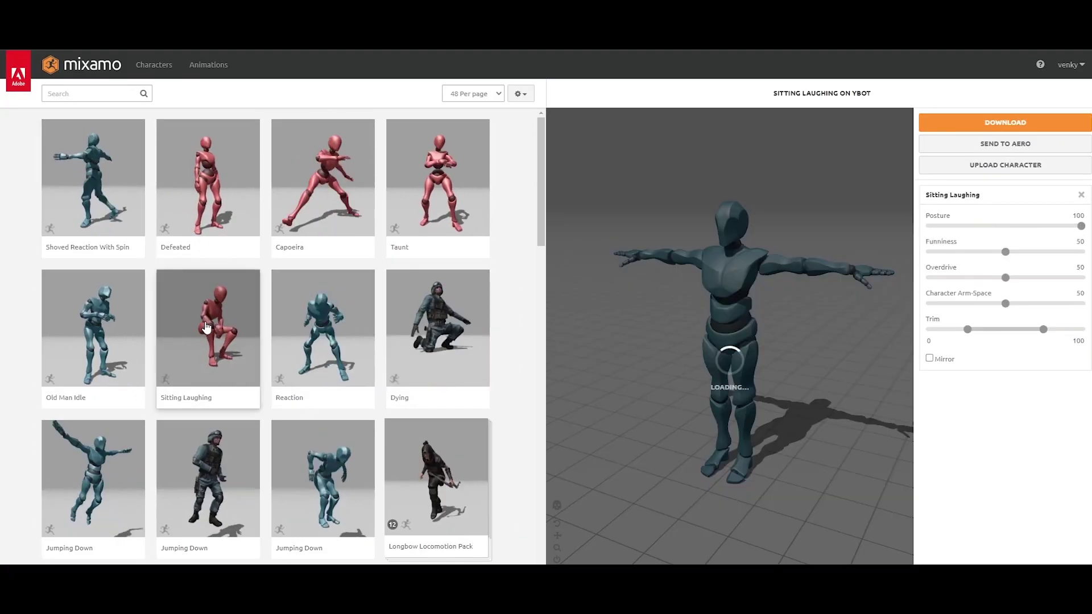
# - Scroll down the Mixamo animation library with YBOT back in its plain T-pose
pyautogui.scroll(-6, 206, 329)
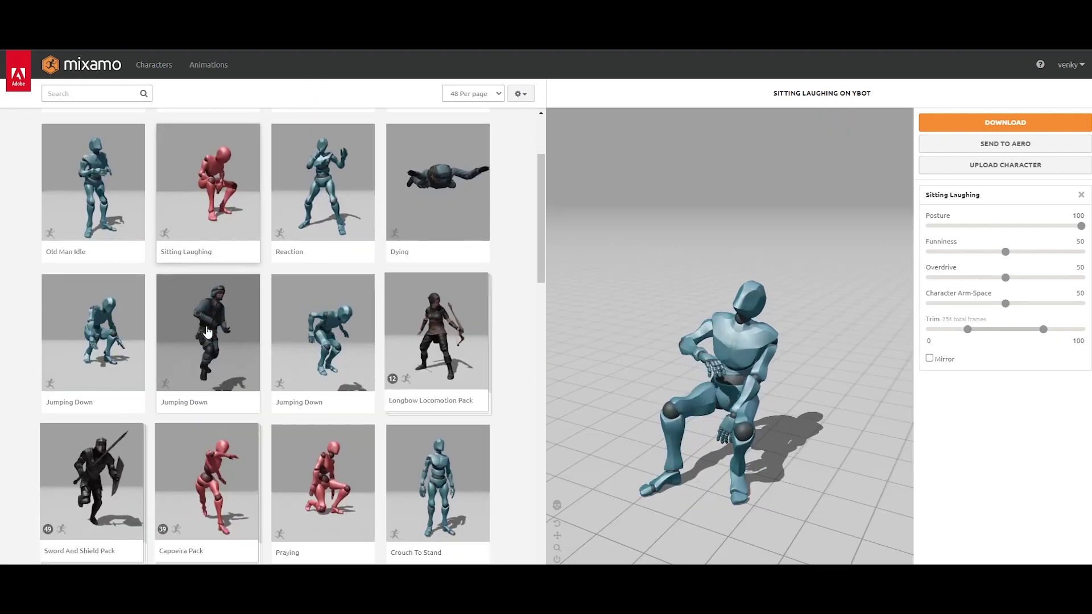
pyautogui.scroll(-10, 193, 329)
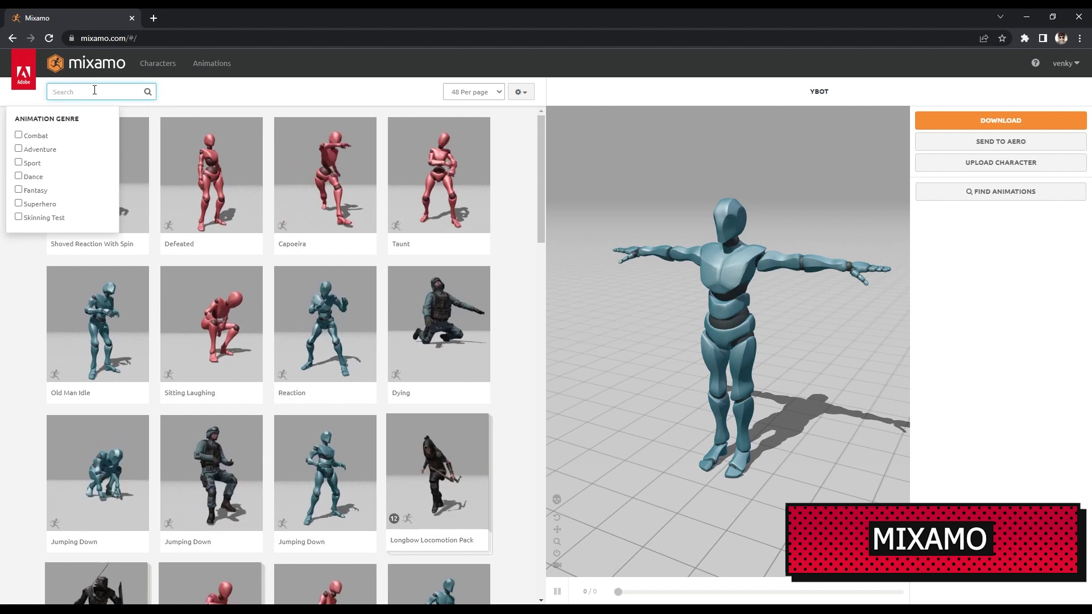
# - Search 'bot', apply Idle to YBOT and download it as FBX Binary with skin at 30 fps
pyautogui.write('bot')
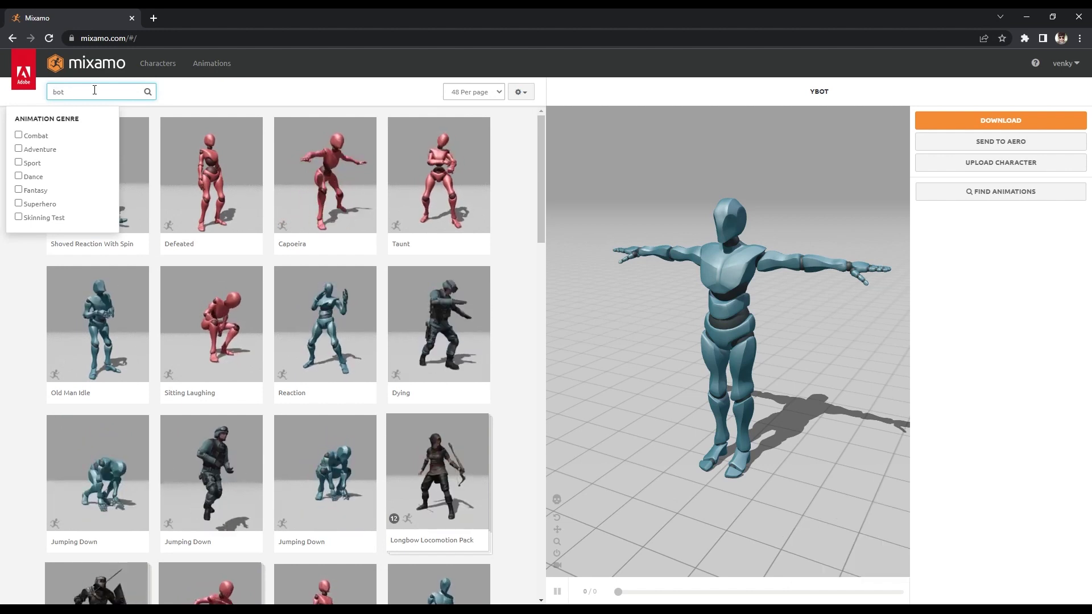
pyautogui.press('Return')
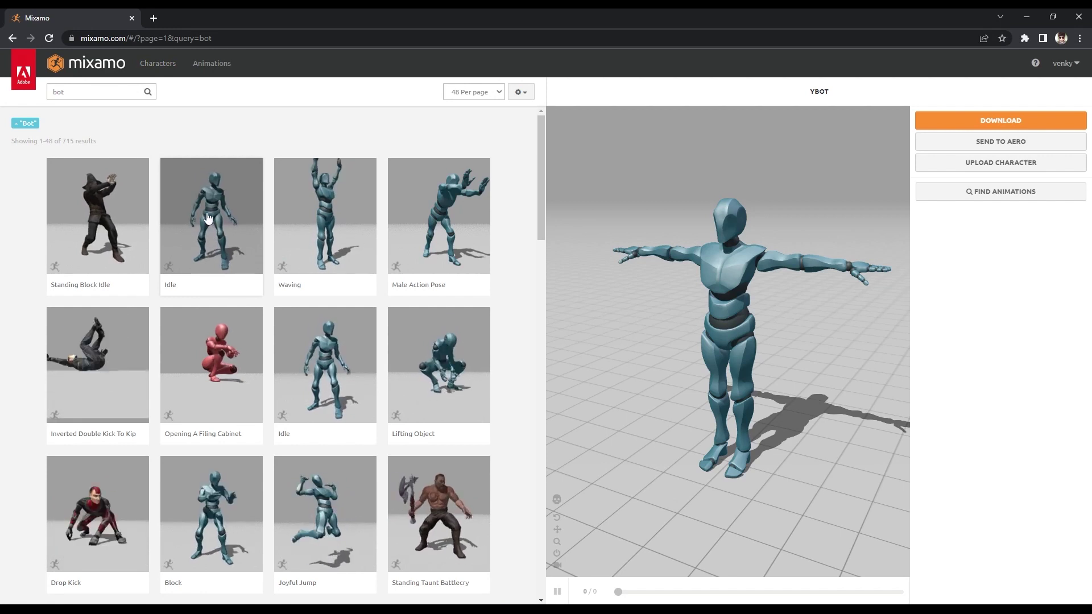
pyautogui.click(209, 218)
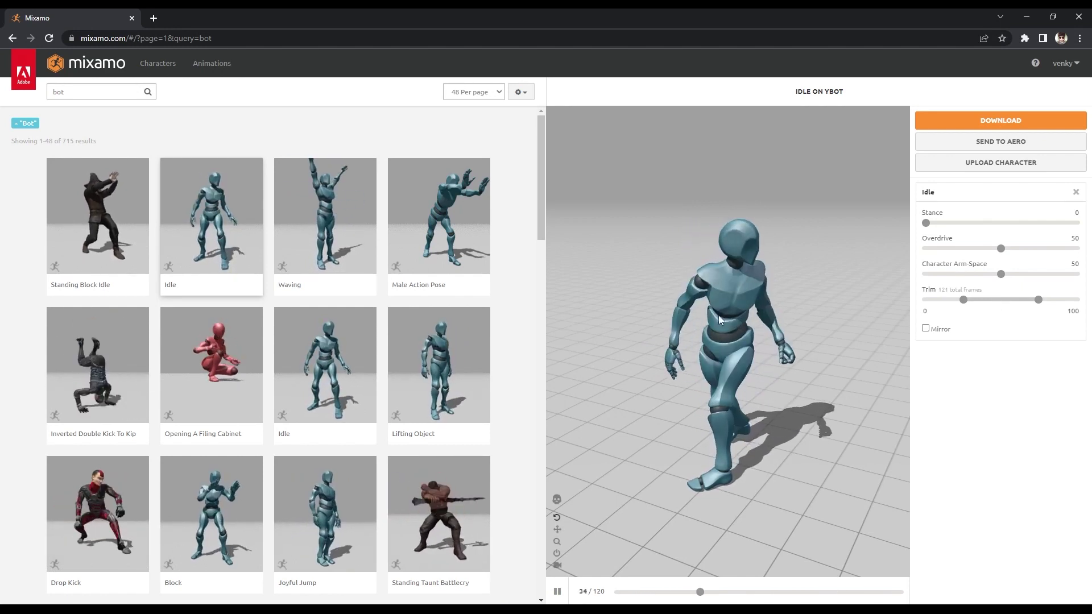
pyautogui.click(997, 123)
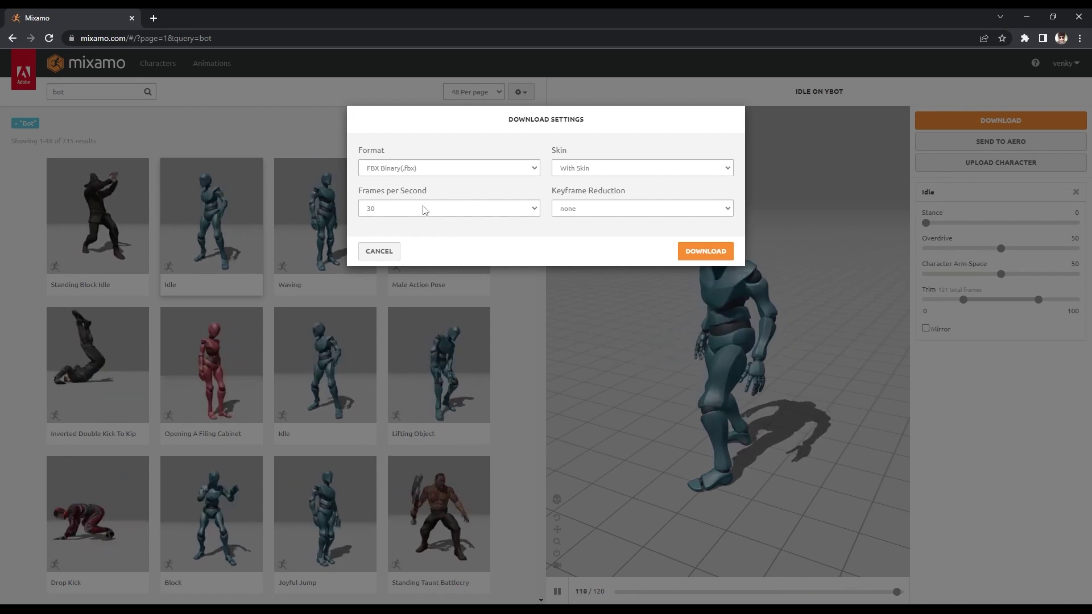
pyautogui.click(692, 253)
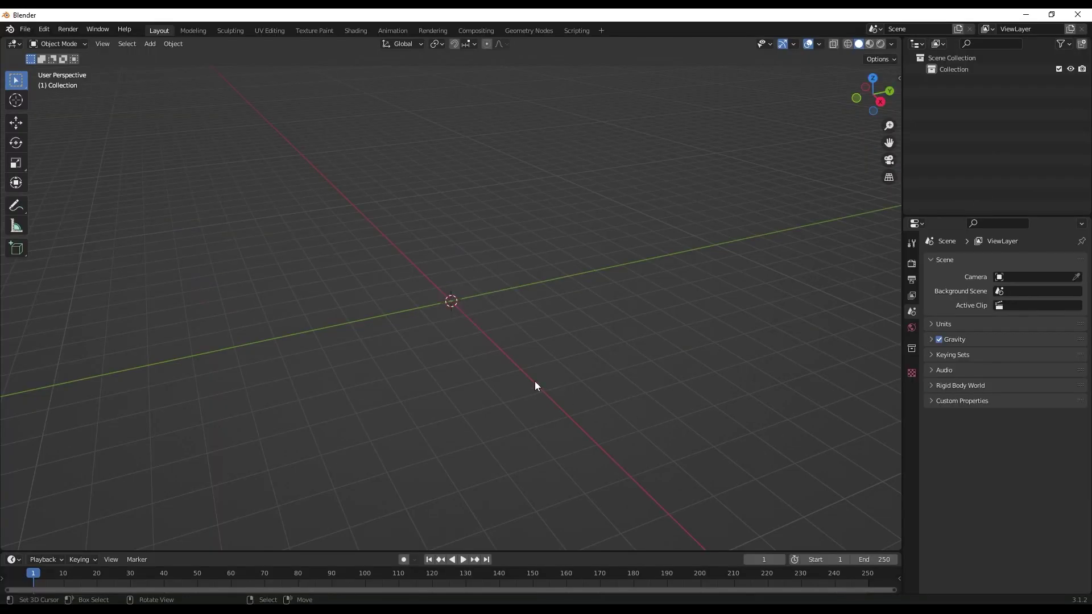
# - Import Idle (1).fbx into Blender as an FBX
pyautogui.click(31, 34)
pyautogui.moveTo(43, 188)
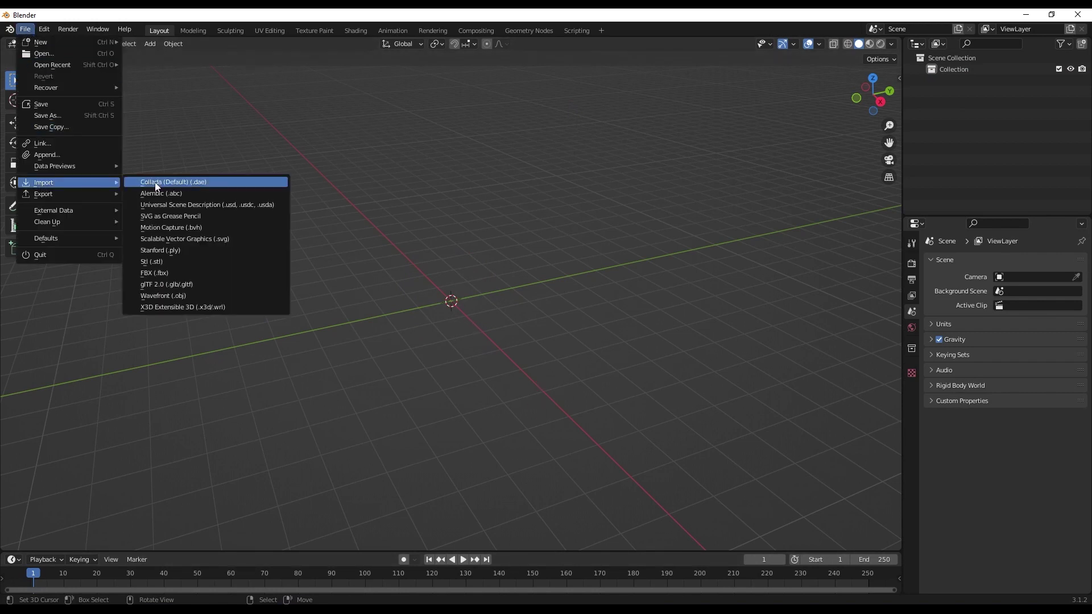
pyautogui.click(168, 272)
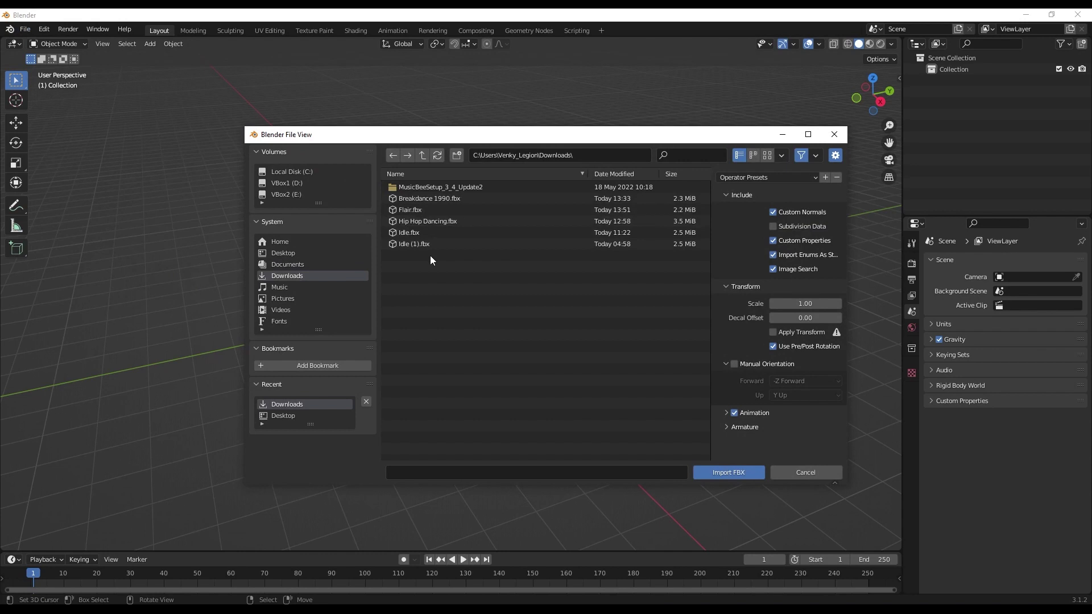
pyautogui.click(407, 245)
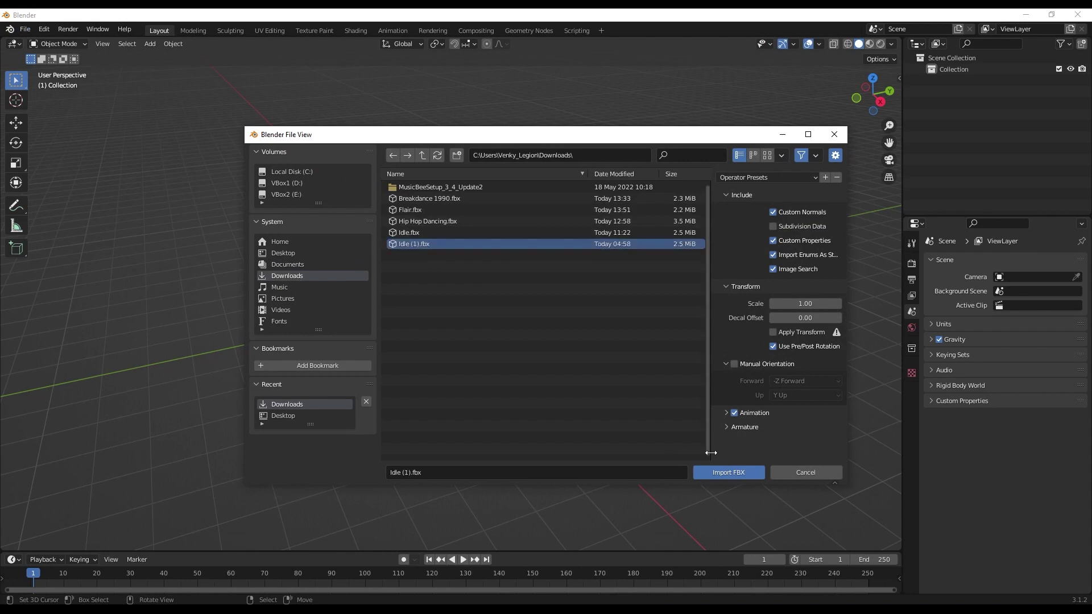
pyautogui.click(712, 473)
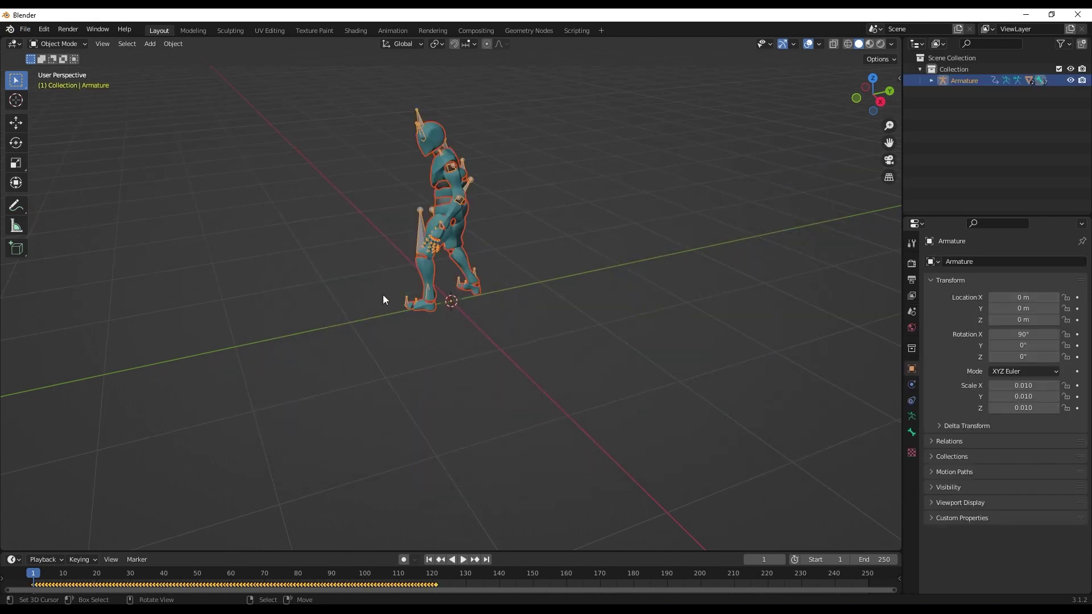
# - Play the Idle animation and set the scene end frame to 121, its last frame
pyautogui.moveTo(520, 290); pyautogui.dragTo(472, 563, button='middle')
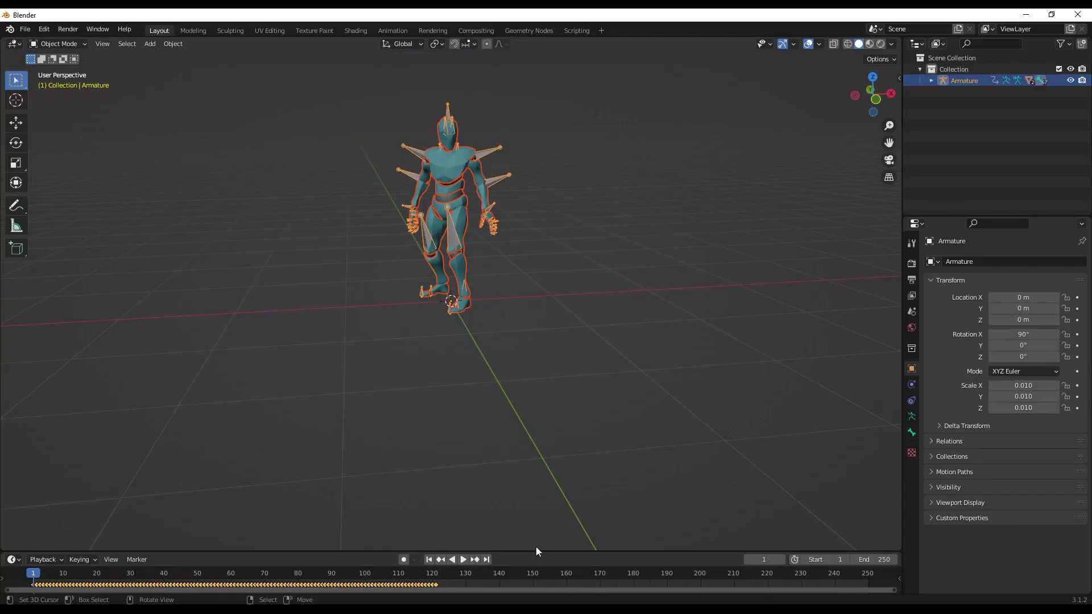
pyautogui.moveTo(535, 550); pyautogui.dragTo(547, 480)
pyautogui.press('space')
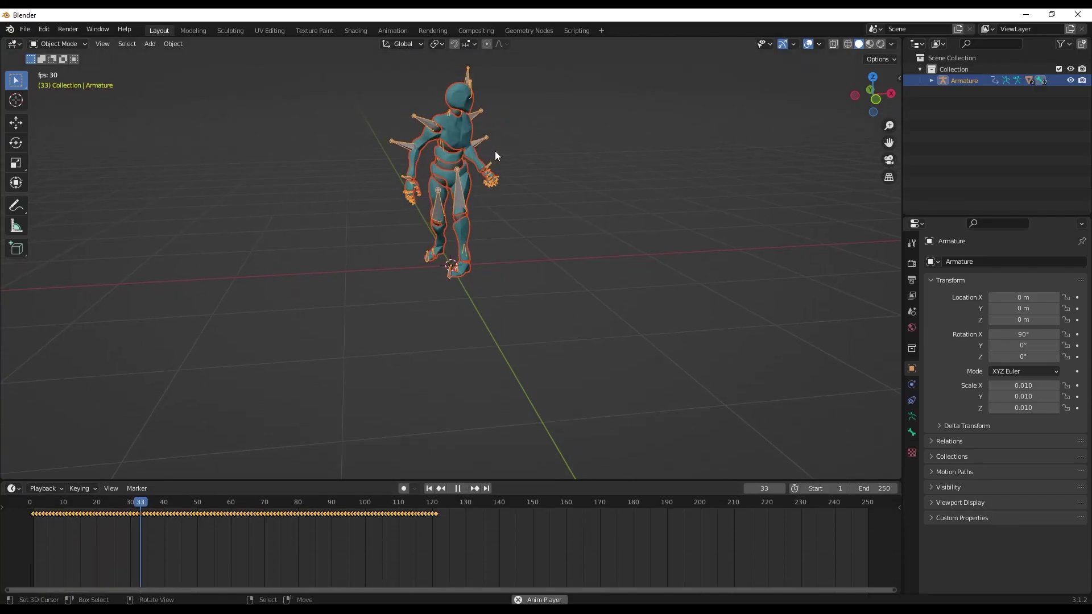
pyautogui.moveTo(488, 503); pyautogui.dragTo(436, 506)
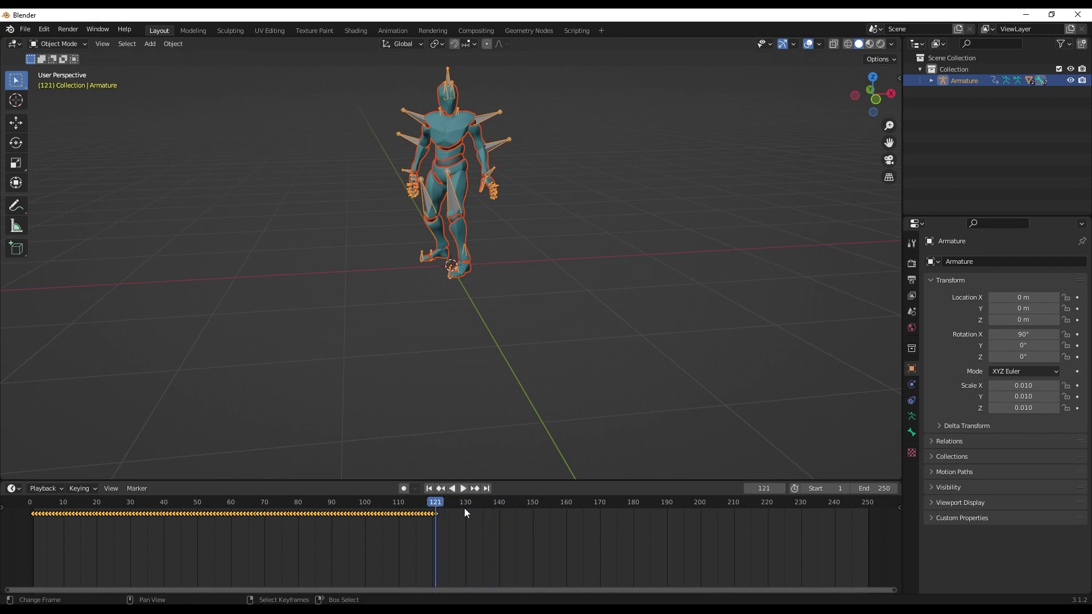
pyautogui.hotkey('ctrl', 'End')
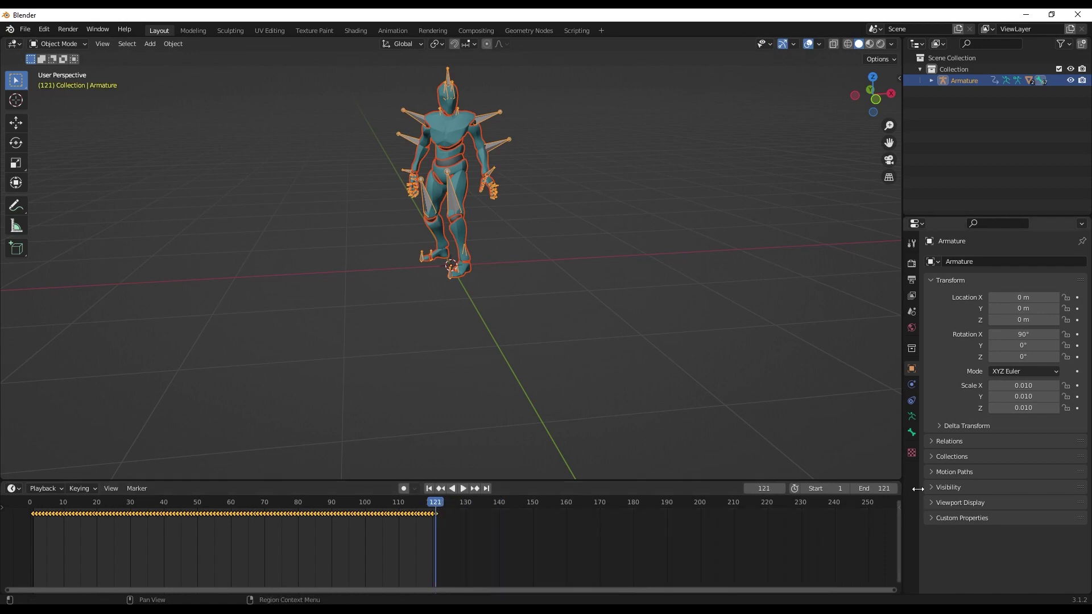
# - Add a camera and walk it back and up to frame the whole character from the front
pyautogui.keyDown('shift'); pyautogui.moveTo(602, 173); pyautogui.dragTo(576, 239, button='middle'); pyautogui.keyUp('shift')
pyautogui.click(577, 239)
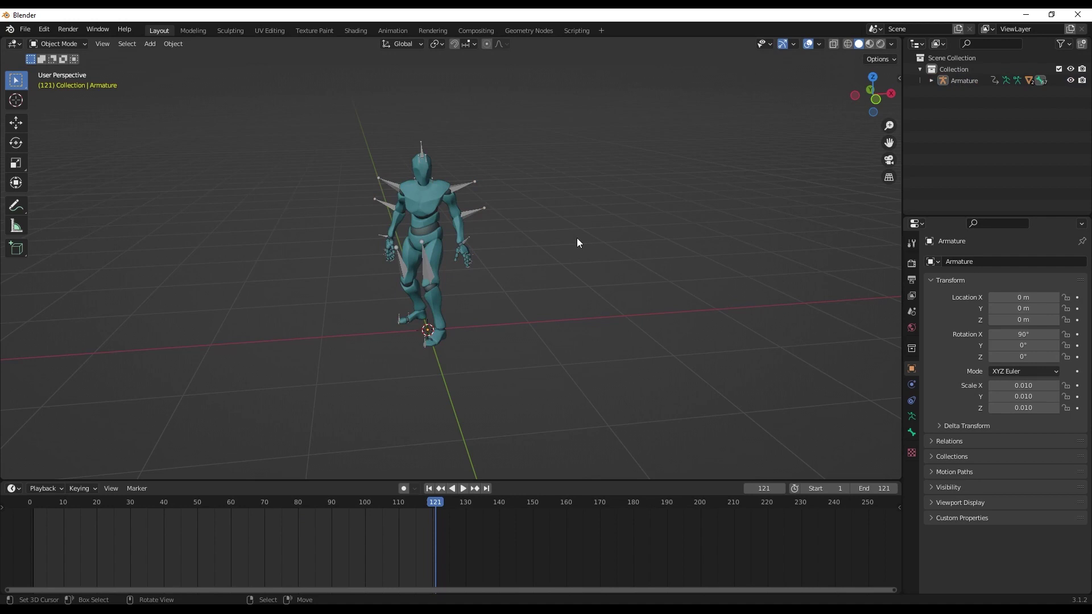
pyautogui.hotkey('shift', 'a')
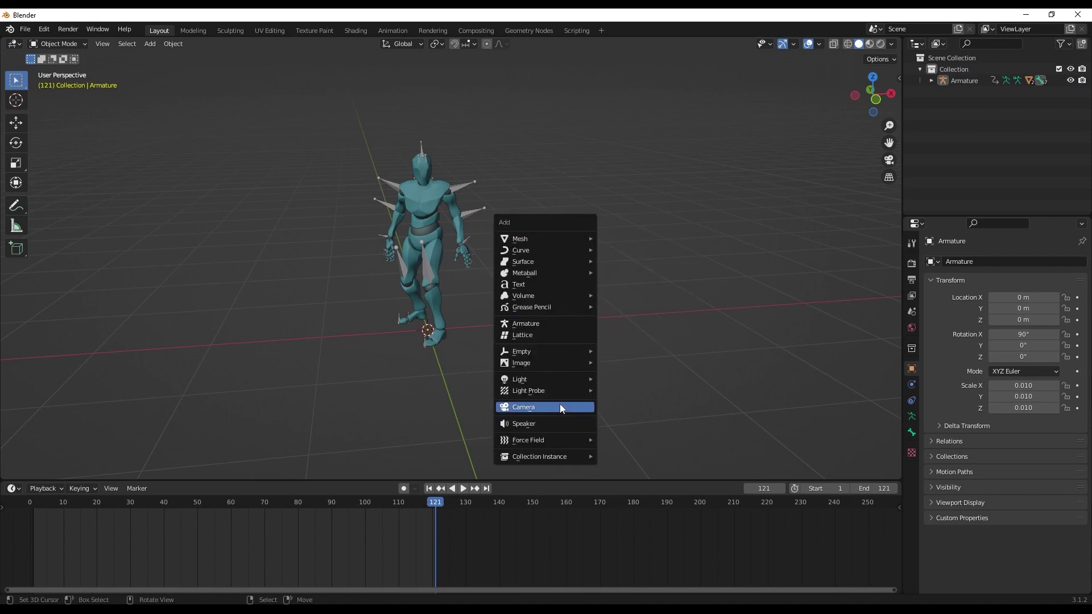
pyautogui.click(561, 408)
pyautogui.press('KP_0')
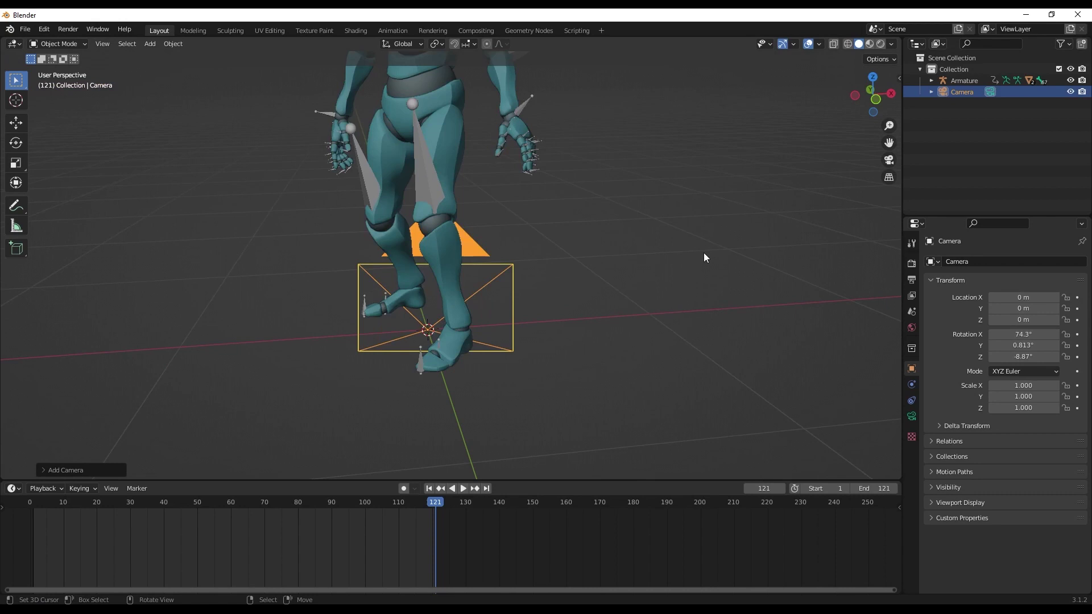
pyautogui.hotkey('shift', '`')
pyautogui.press('s')
pyautogui.press('e')
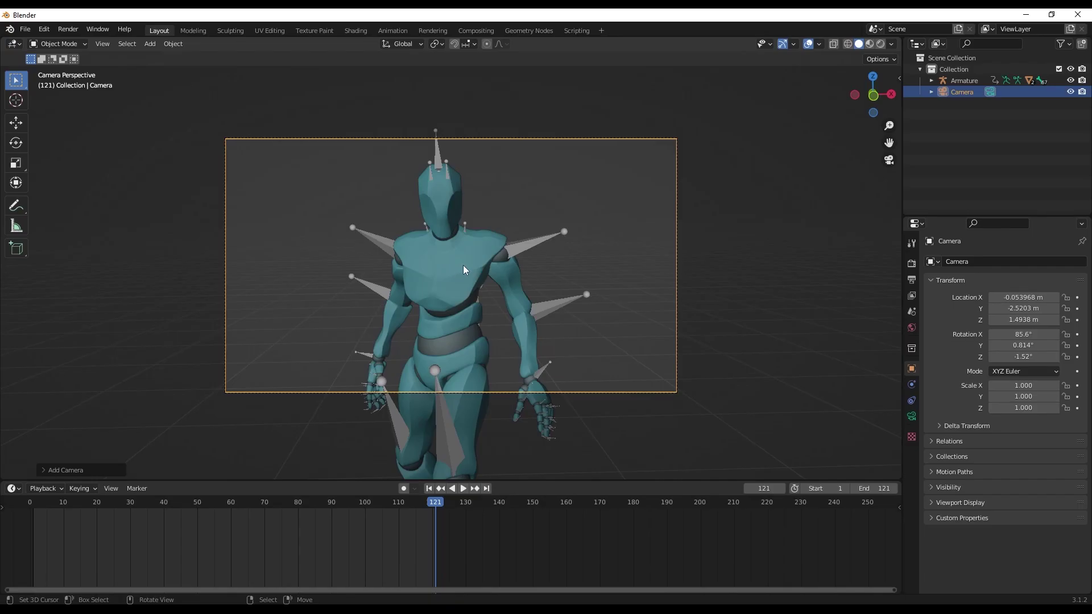
# - Select the Alpha_Surface character mesh to work on its modifiers
pyautogui.click(447, 265)
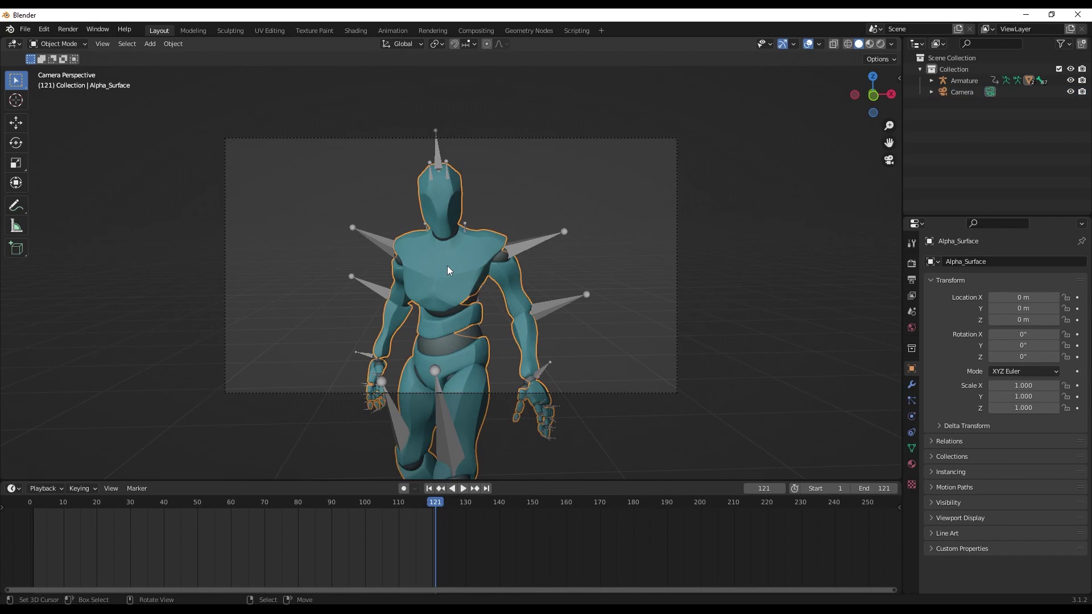
pyautogui.rightClick(447, 265)
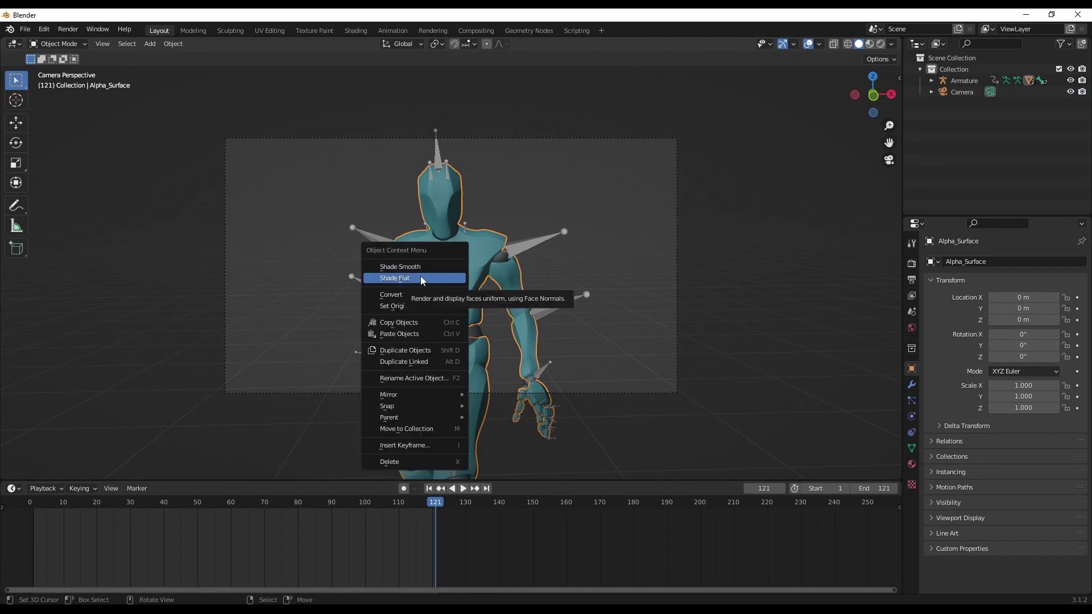
pyautogui.press('Escape')
pyautogui.scroll(5, 415, 272)
pyautogui.scroll(-5, 416, 275)
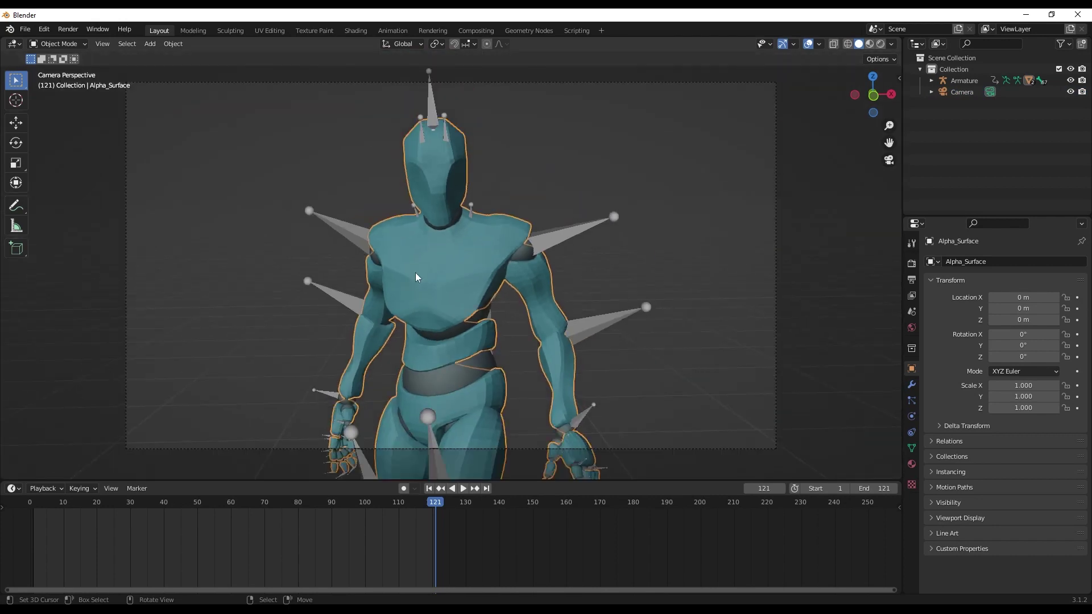
pyautogui.scroll(3, 415, 277)
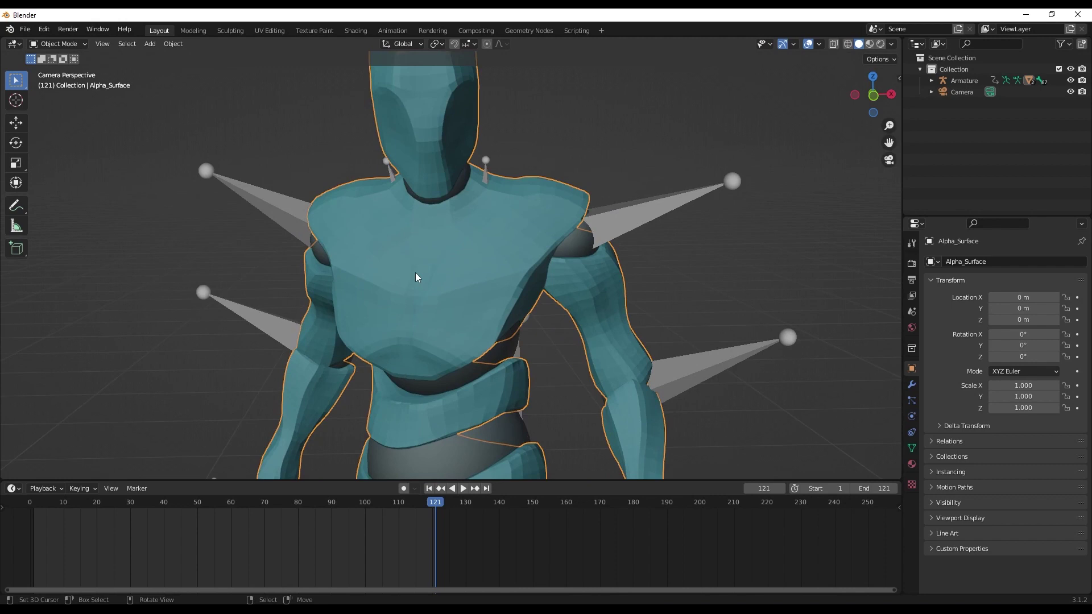
pyautogui.scroll(-3, 415, 277)
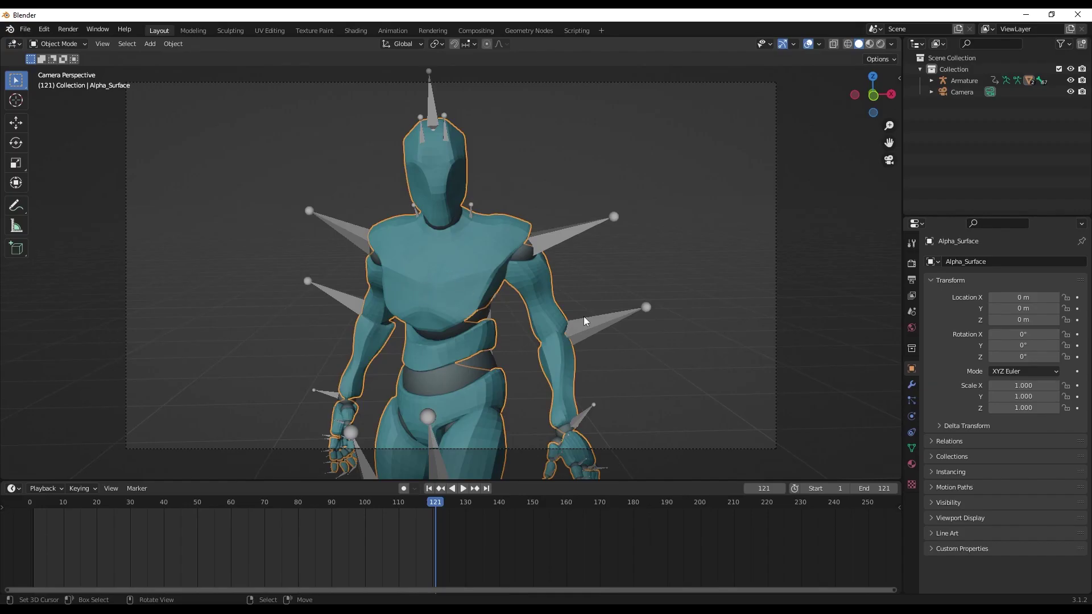
# - Add a Decimate modifier to the character with ratio 0.0884
pyautogui.click(911, 387)
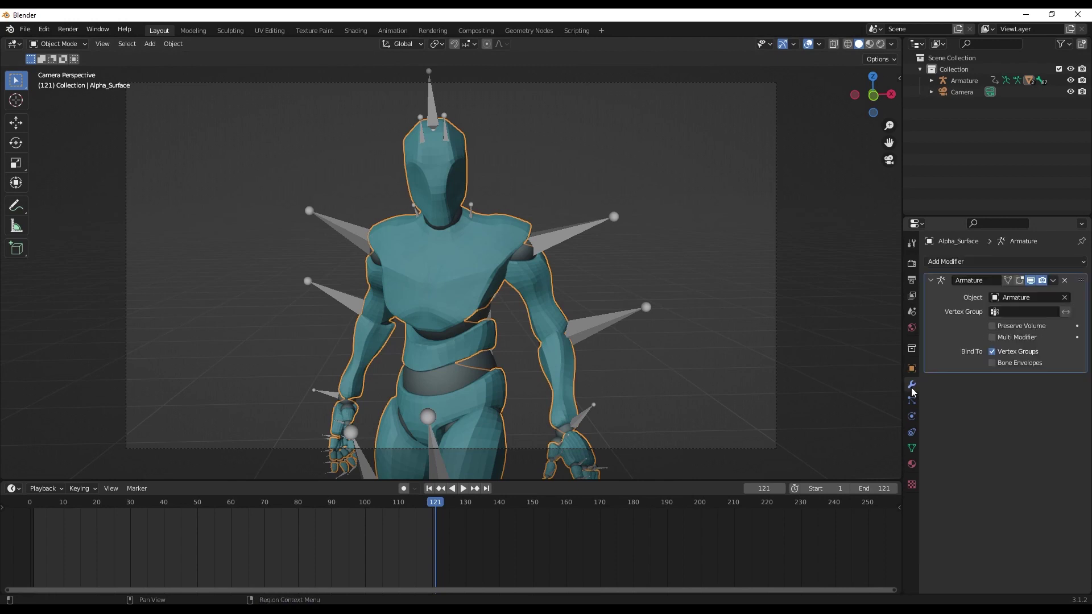
pyautogui.click(953, 265)
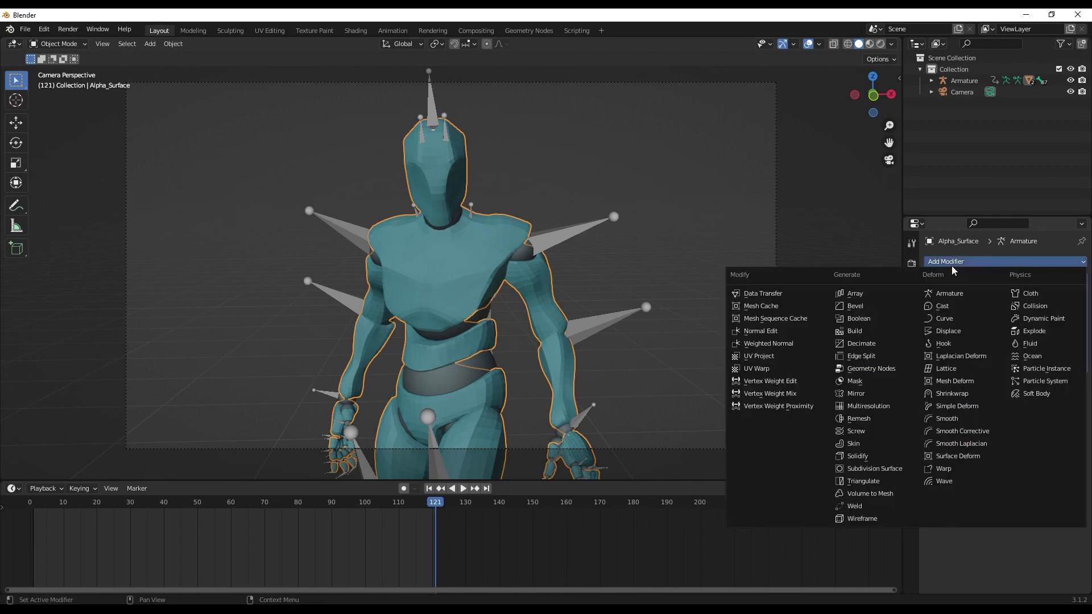
pyautogui.click(858, 344)
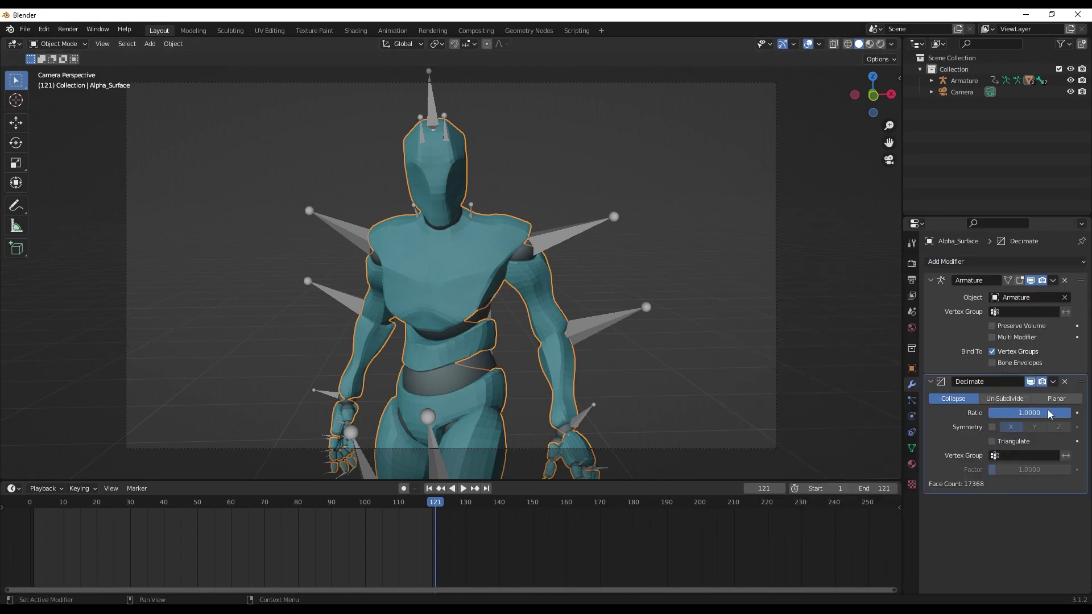
pyautogui.moveTo(1028, 413); pyautogui.dragTo(995, 413)
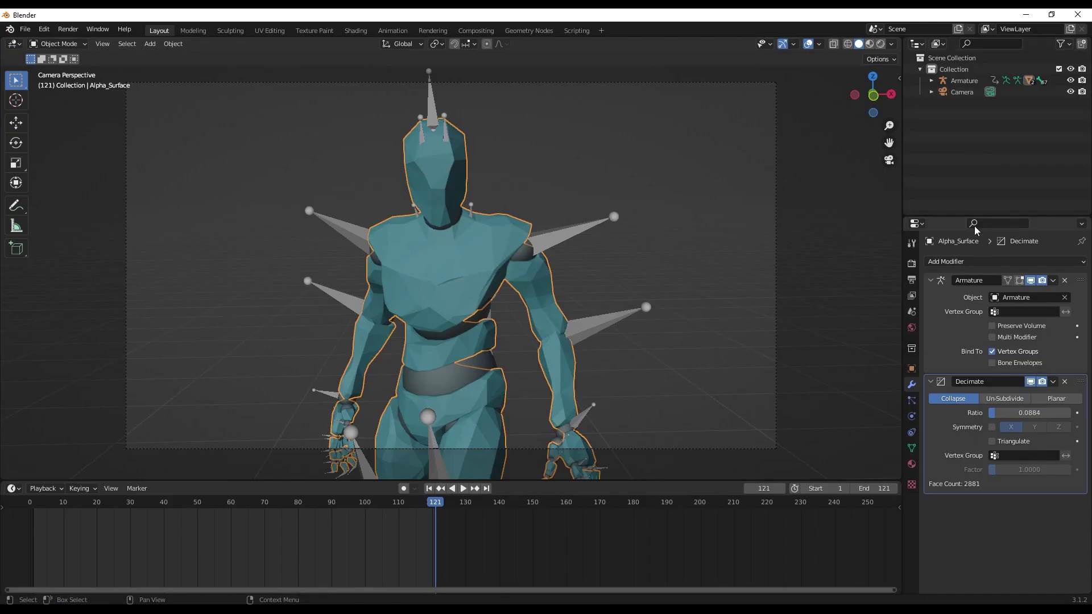
# - Add a Wireframe modifier with Replace Original and Even off, thickness 0.947 m
pyautogui.click(961, 261)
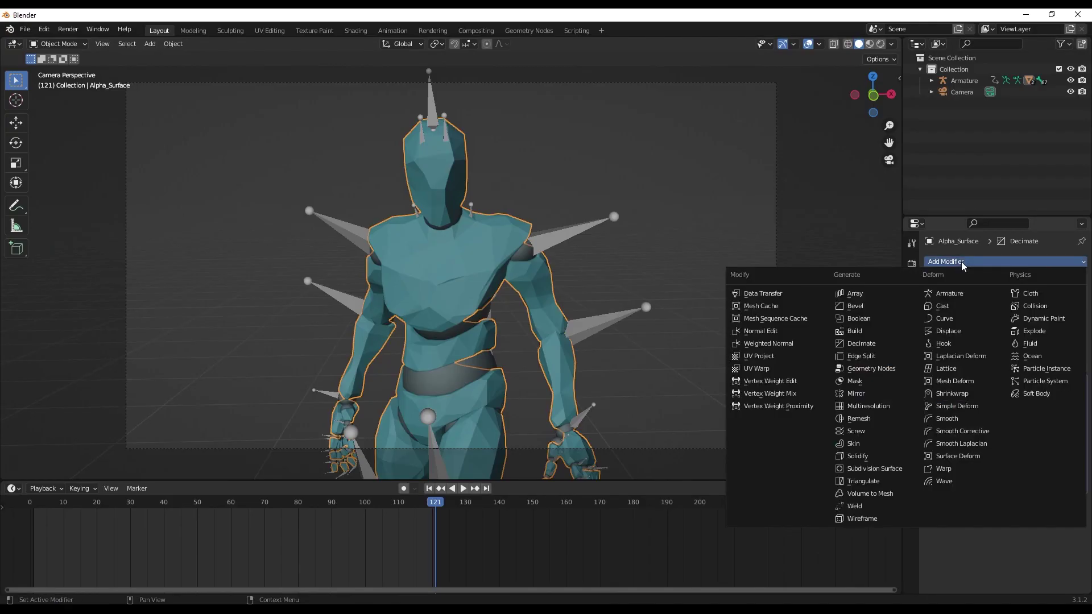
pyautogui.click(874, 519)
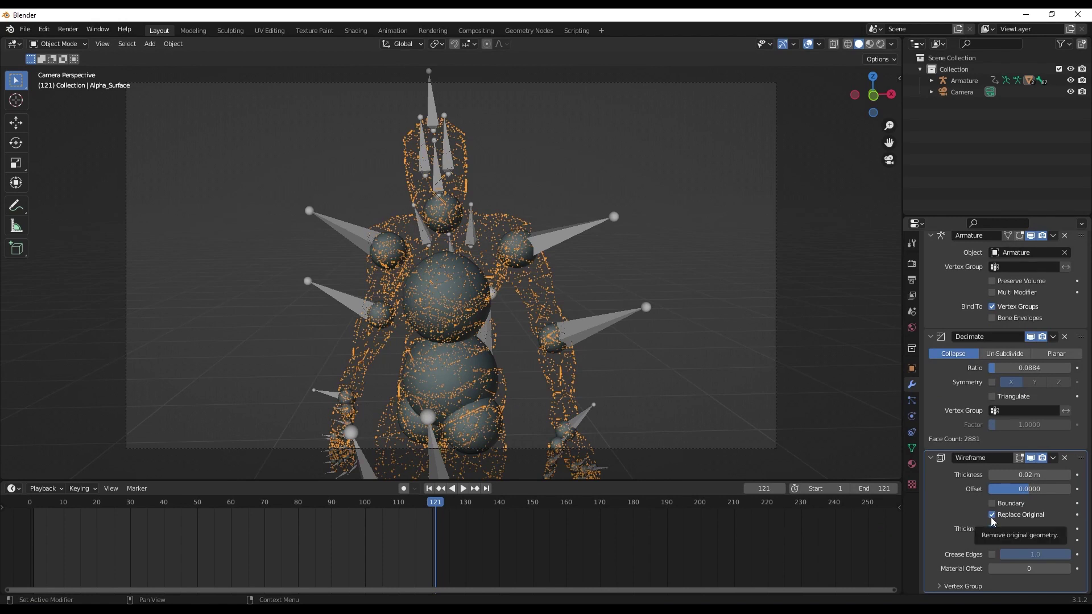
pyautogui.click(991, 515)
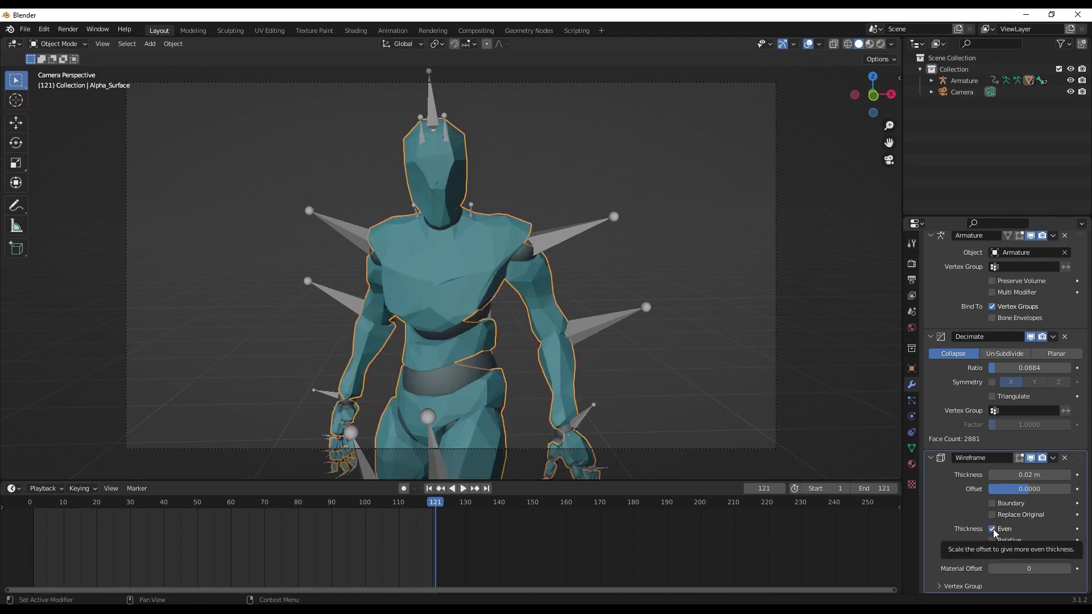
pyautogui.click(993, 529)
pyautogui.moveTo(1029, 475); pyautogui.dragTo(1040, 474)
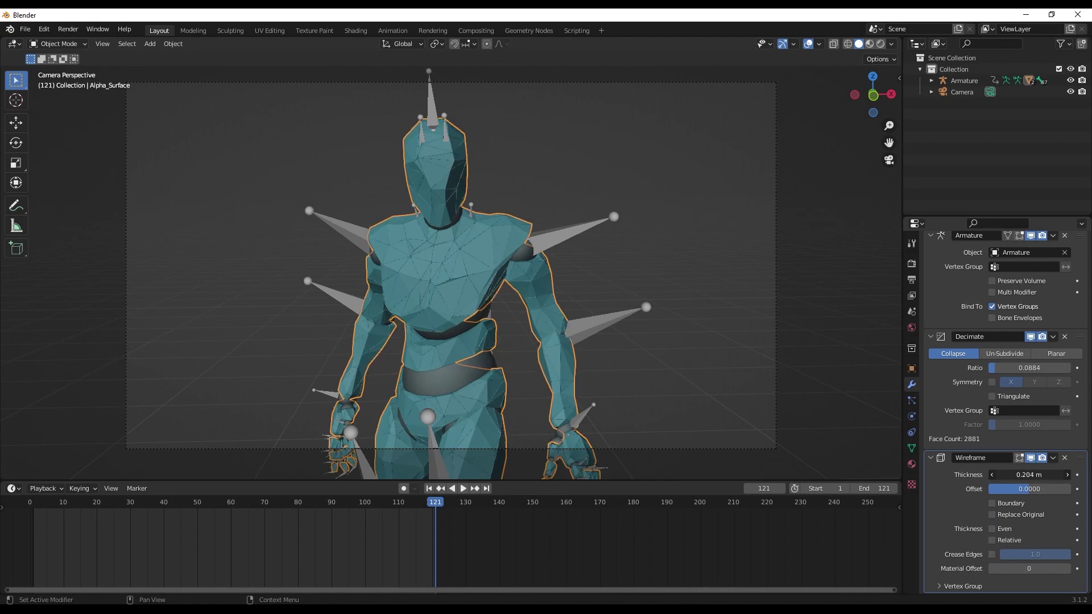
pyautogui.moveTo(1029, 475); pyautogui.dragTo(1069, 475)
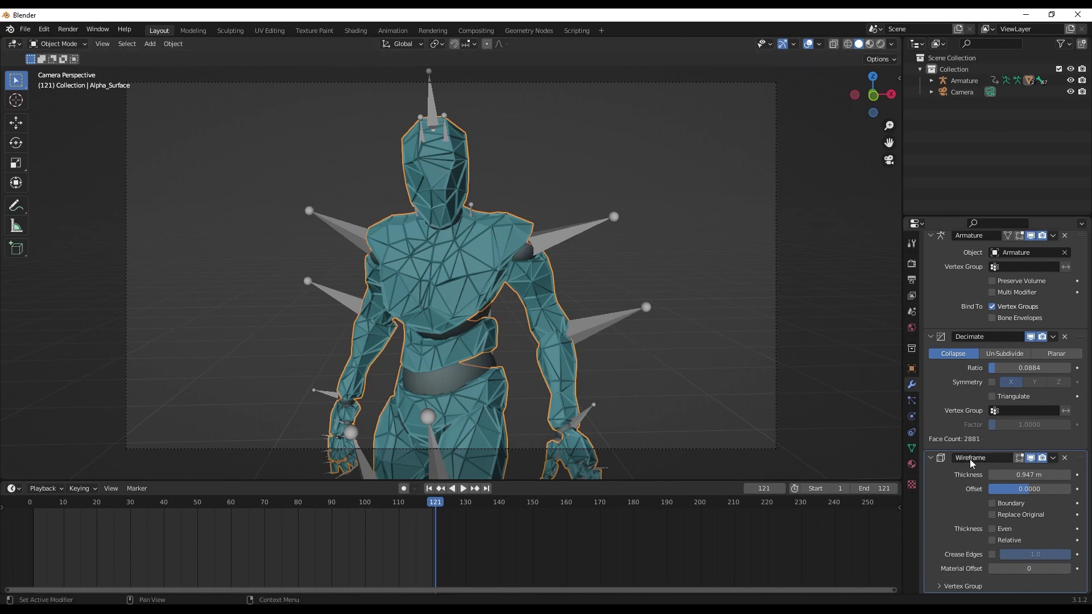
# - Replace the Alpha_Body_MAT material with a new material
pyautogui.click(911, 465)
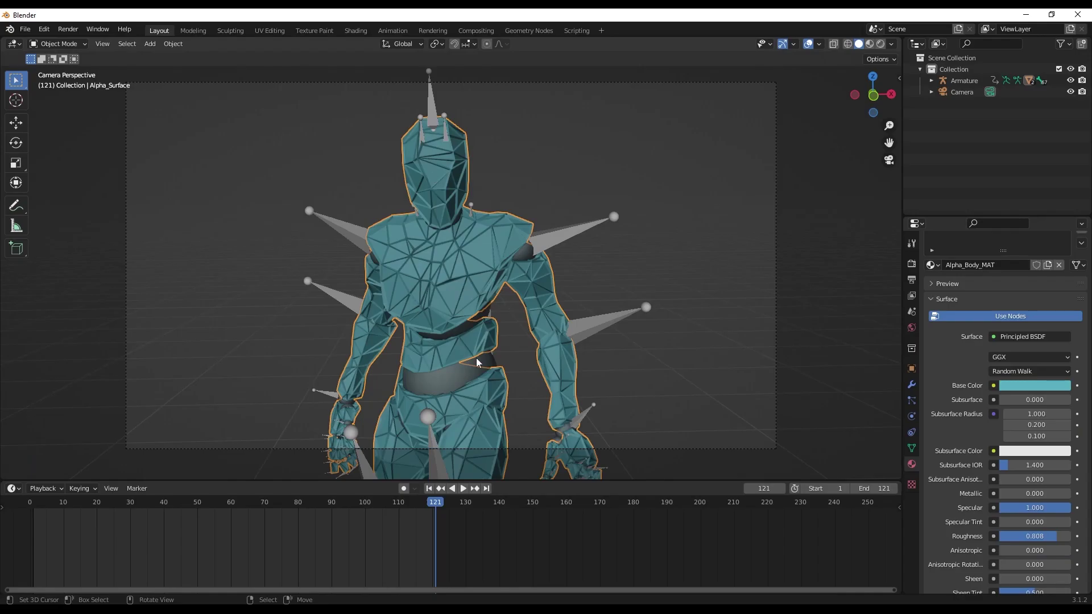
pyautogui.scroll(2, 1019, 254)
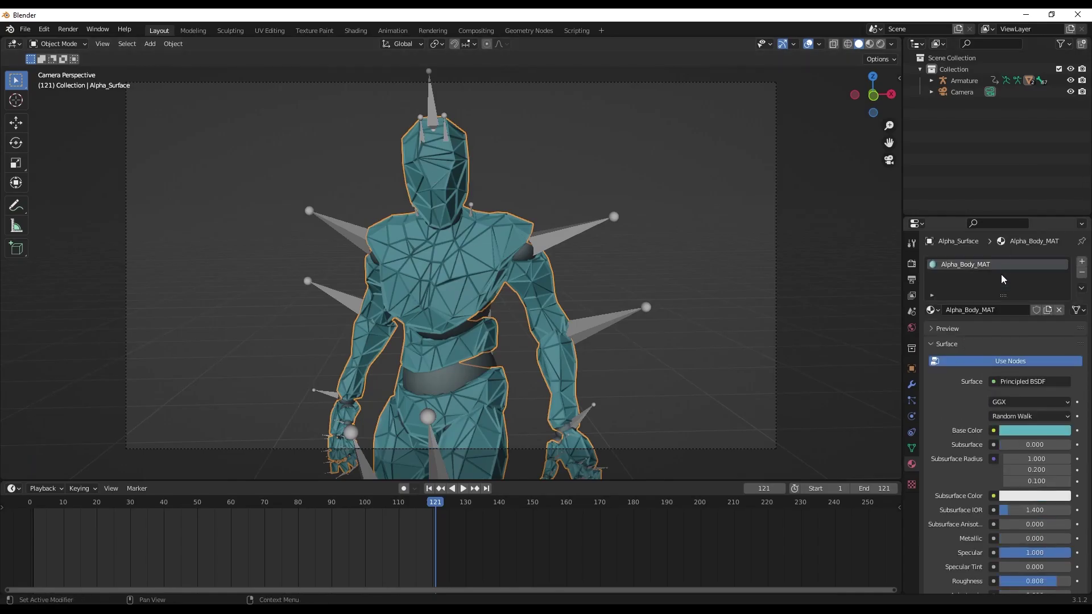
pyautogui.click(1081, 274)
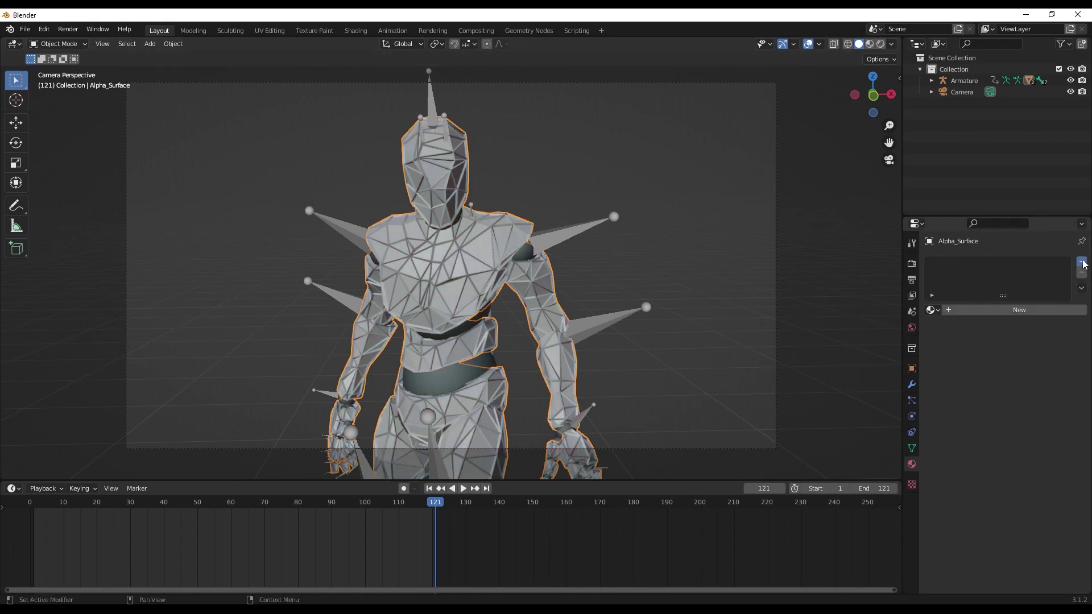
pyautogui.click(998, 310)
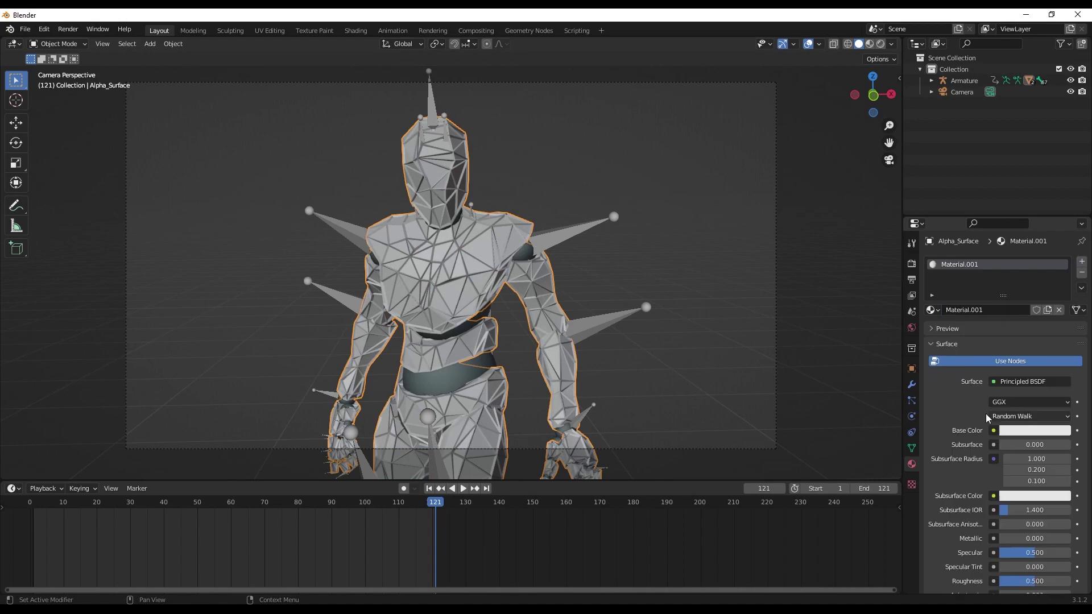
# - Make Material.001 pink with Metallic 1, then add a second slot with a new material
pyautogui.scroll(-3, 961, 397)
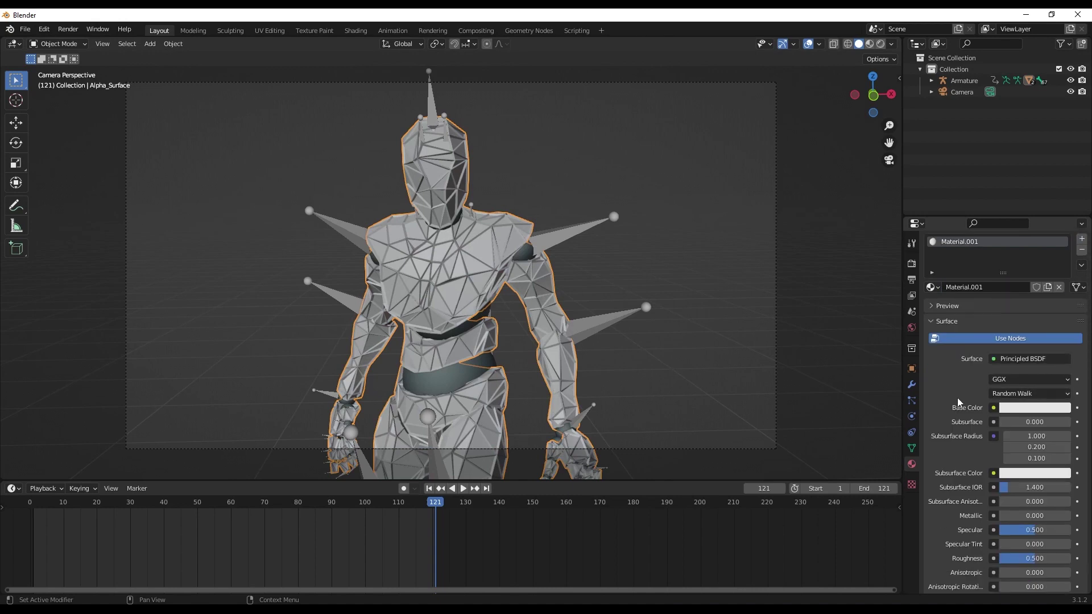
pyautogui.click(1024, 364)
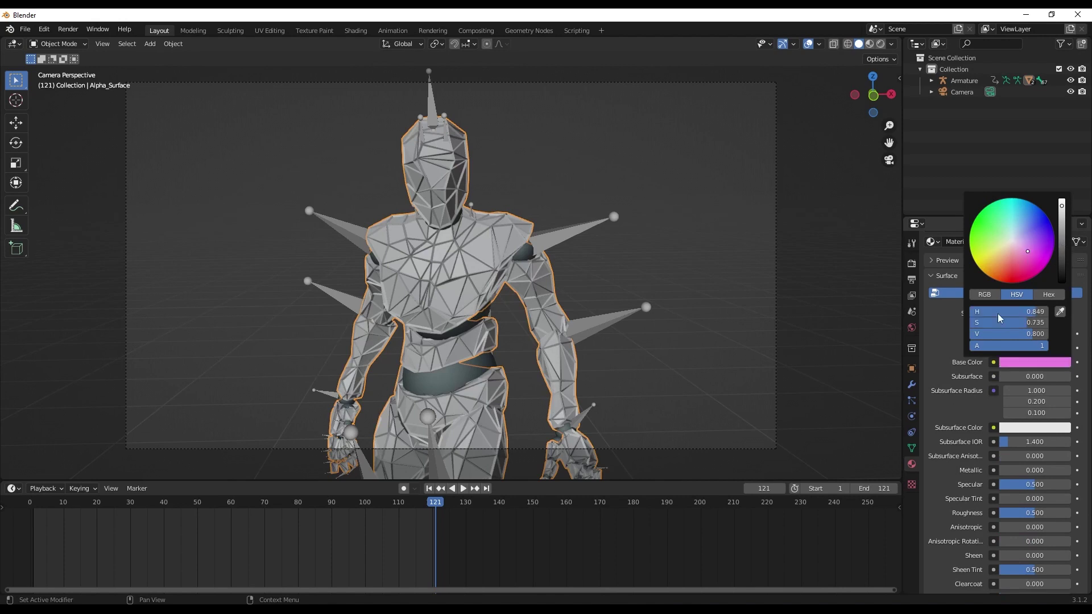
pyautogui.scroll(-4, 967, 353)
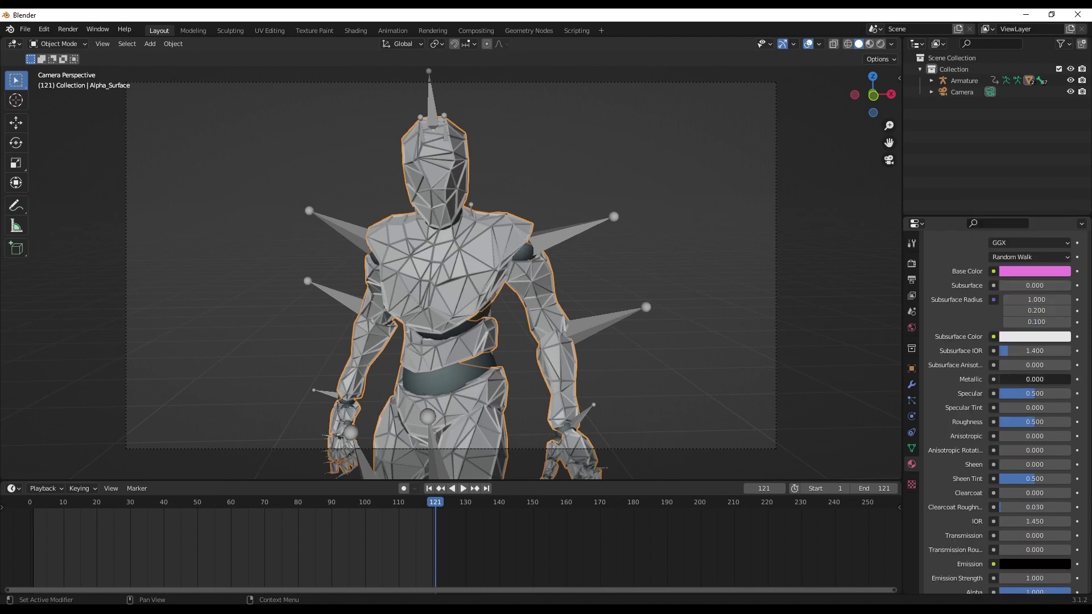
pyautogui.moveTo(1005, 380); pyautogui.dragTo(1069, 379)
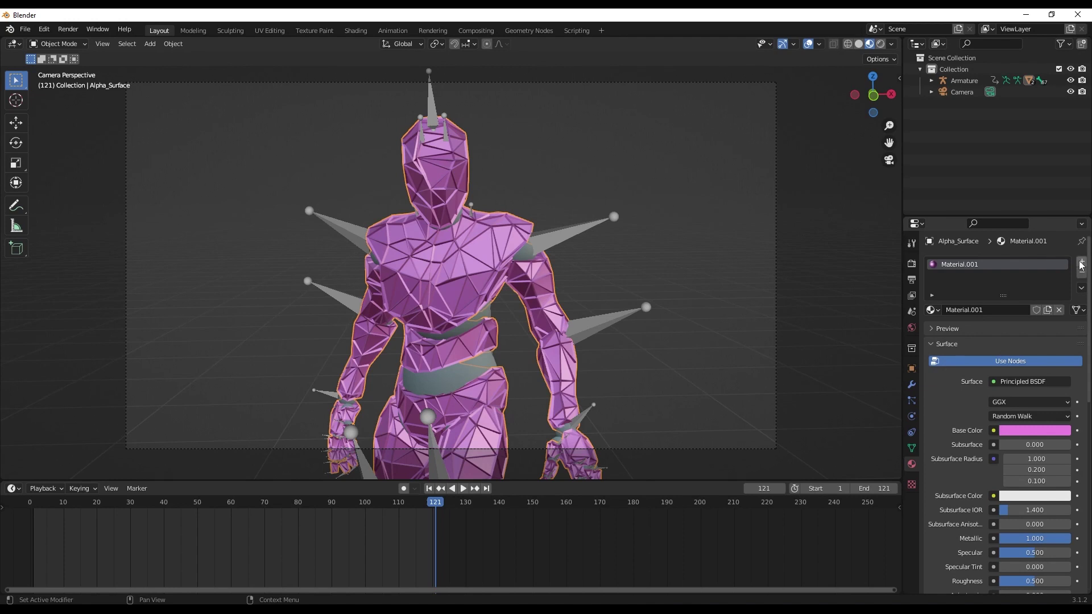
pyautogui.click(1081, 263)
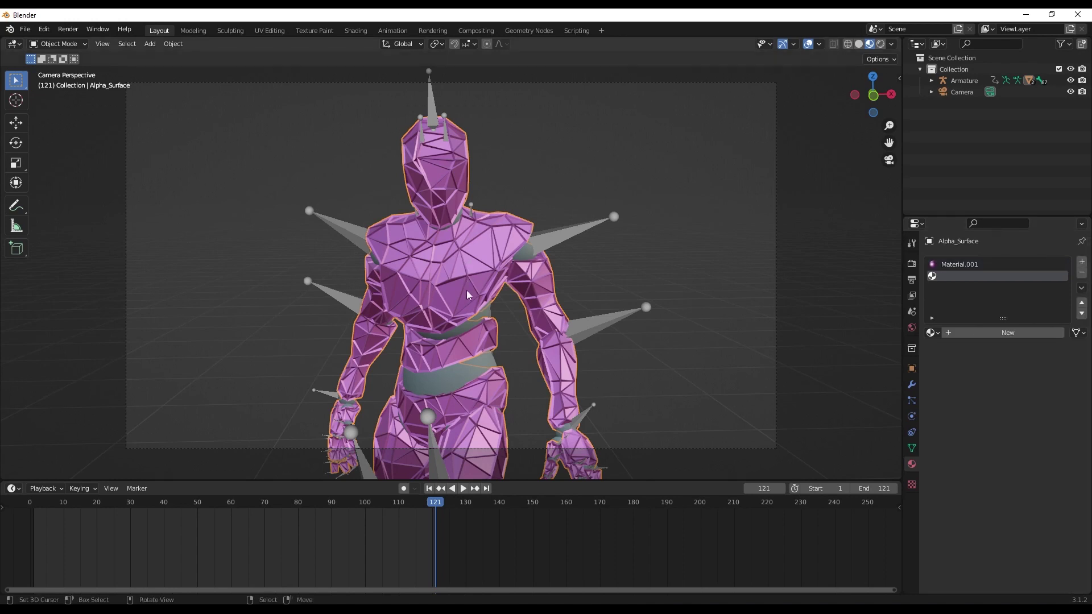
pyautogui.click(1001, 332)
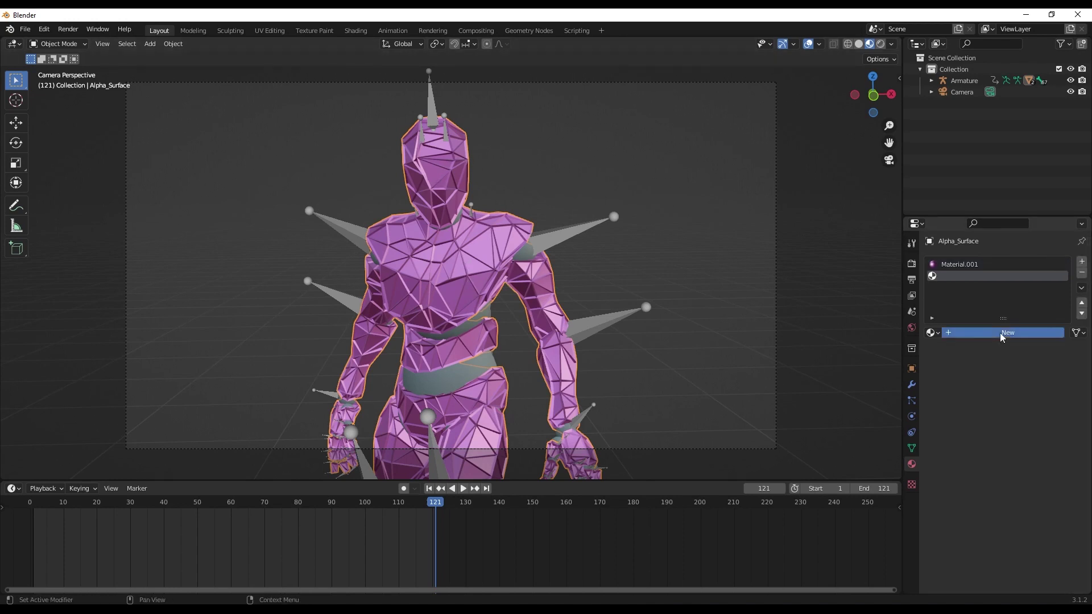
# - Make Material.002 a cyan Emission shader at strength 29.7
pyautogui.click(1010, 402)
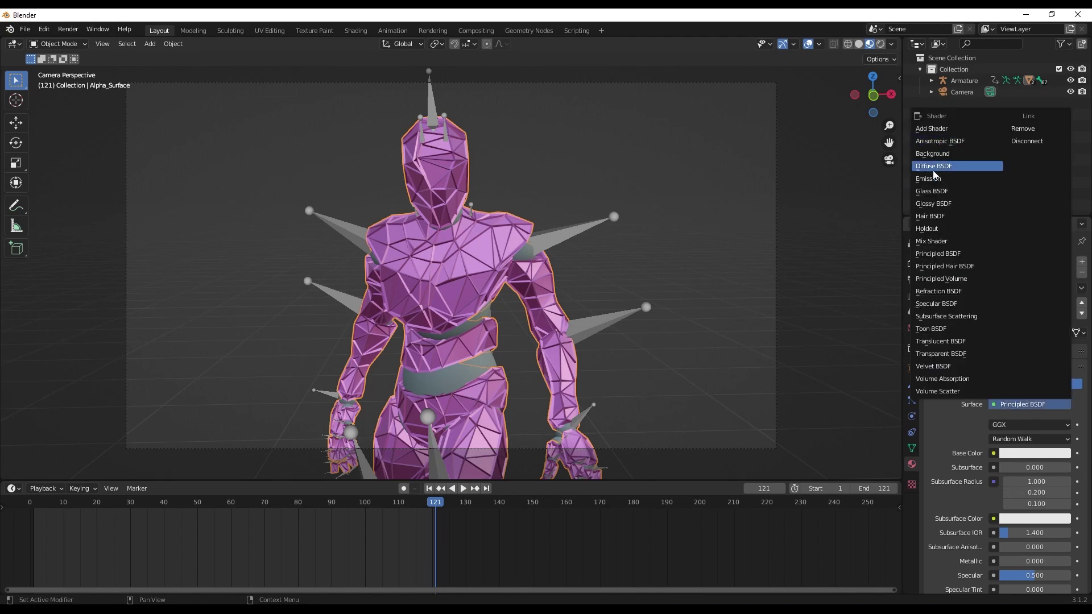
pyautogui.click(933, 180)
pyautogui.click(1018, 427)
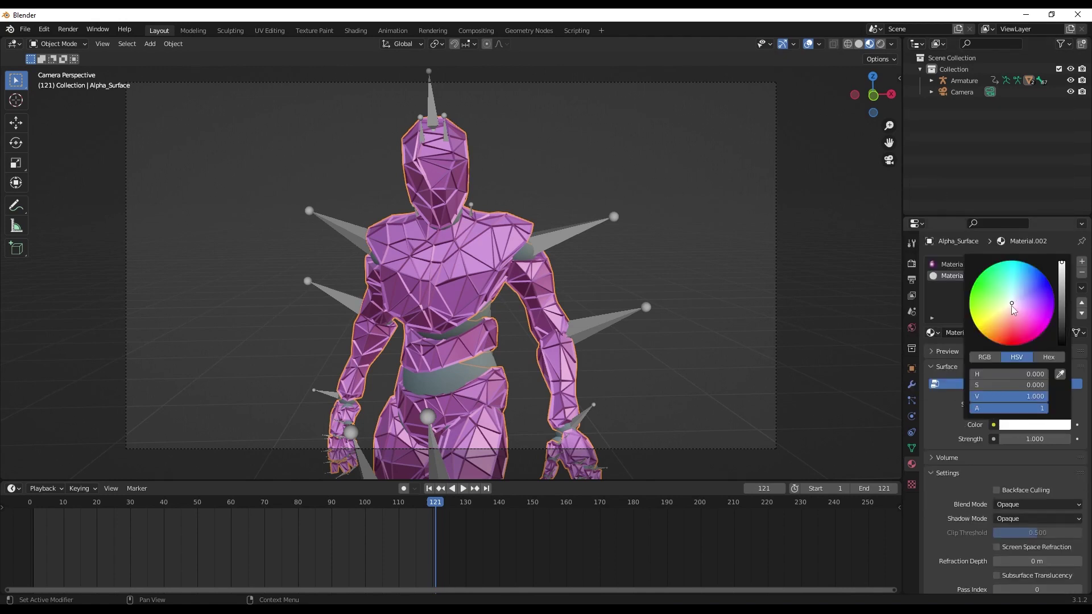
pyautogui.click(1011, 279)
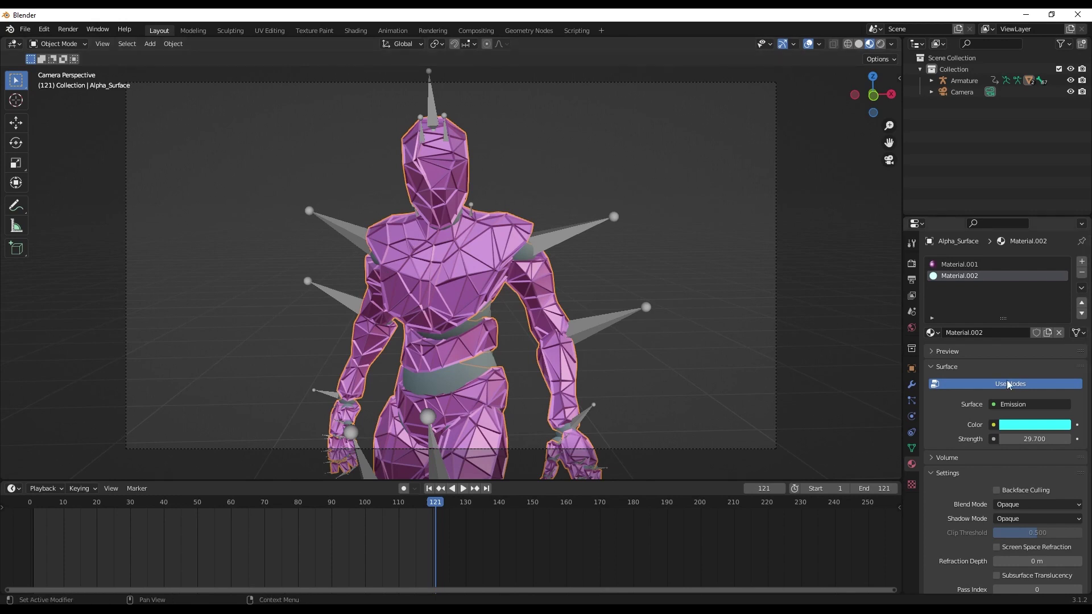
# - Set the Wireframe modifier's Material Offset to 1 and thickness to 0.912 m
pyautogui.click(912, 385)
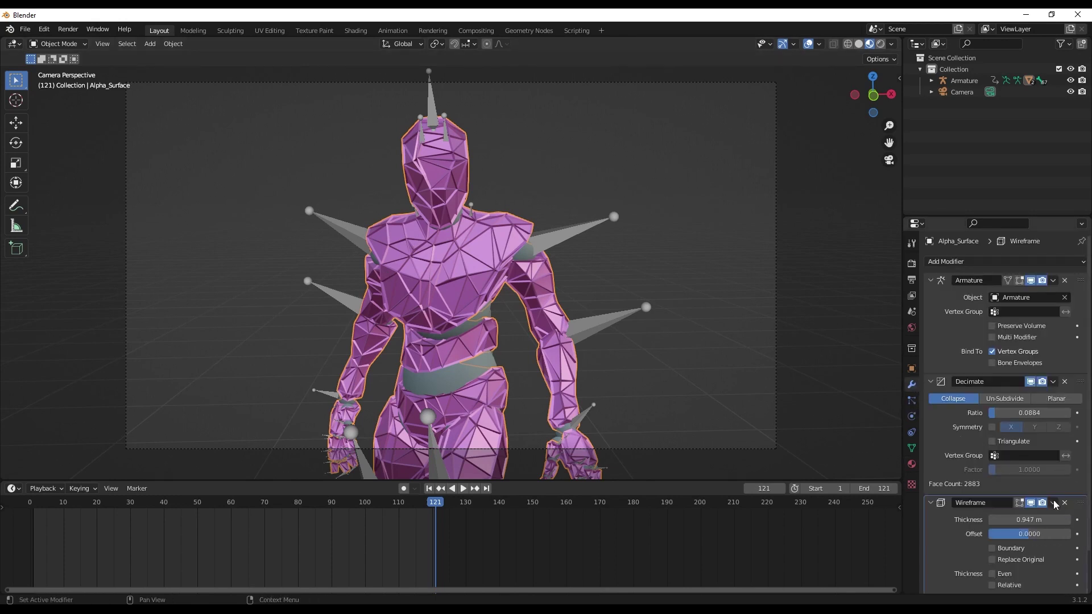
pyautogui.scroll(-2, 976, 480)
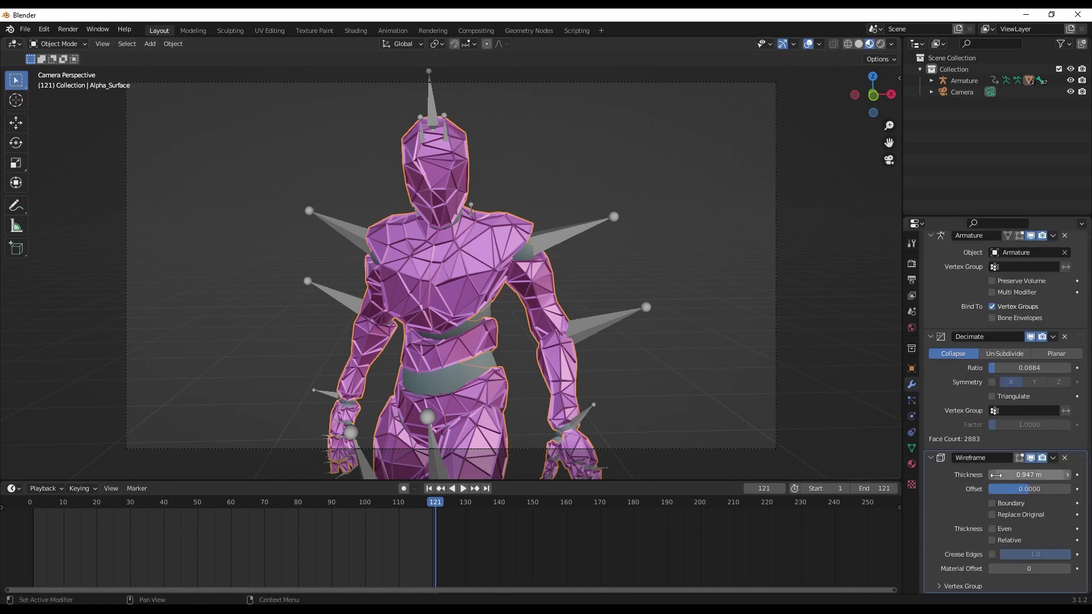
pyautogui.click(1068, 568)
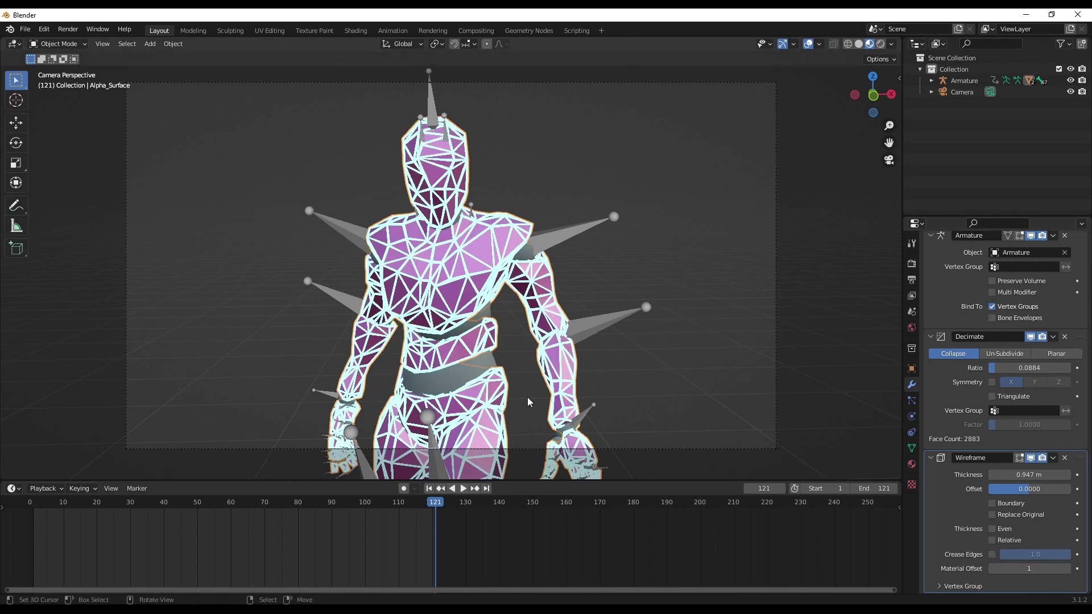
pyautogui.moveTo(1029, 475); pyautogui.dragTo(1018, 475)
# - Set the world background colour to black
pyautogui.click(912, 464)
pyautogui.click(912, 328)
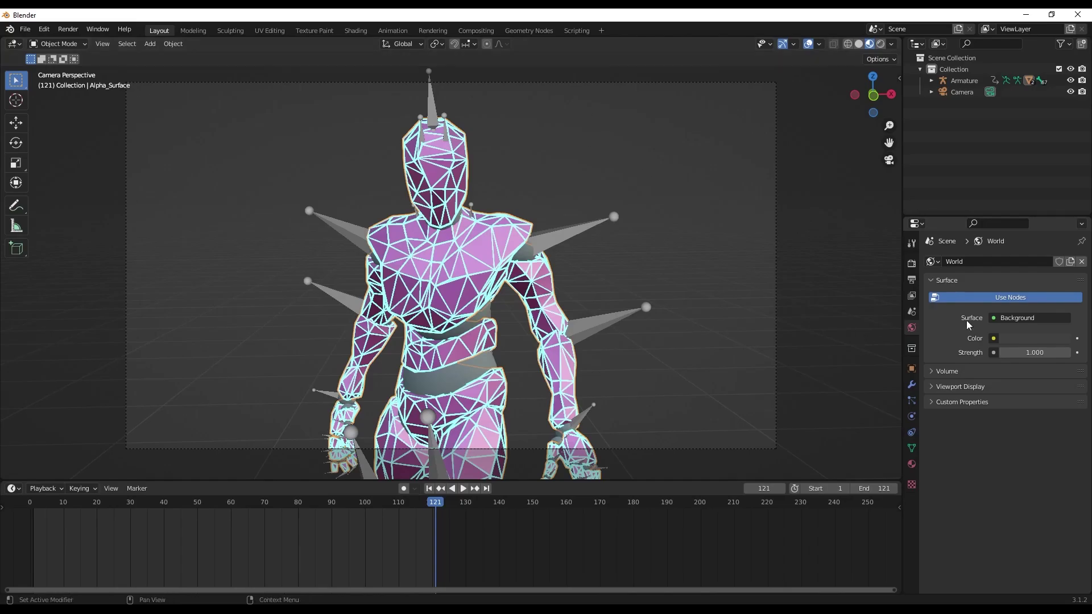
pyautogui.click(1017, 340)
pyautogui.click(880, 44)
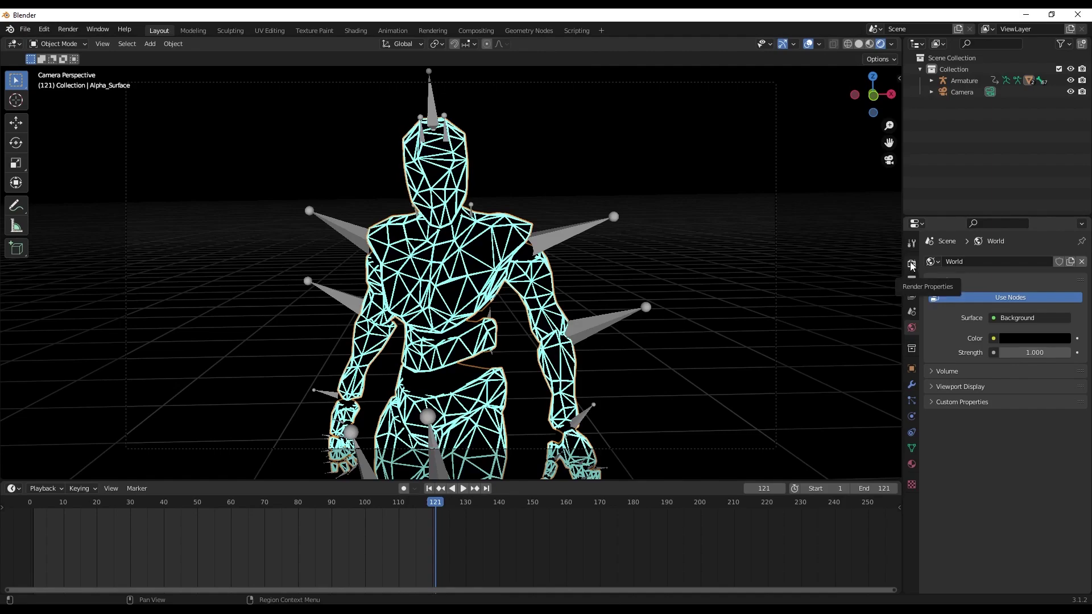
# - Turn on Bloom and Screen Space Reflections in the Eevee render settings
pyautogui.click(912, 265)
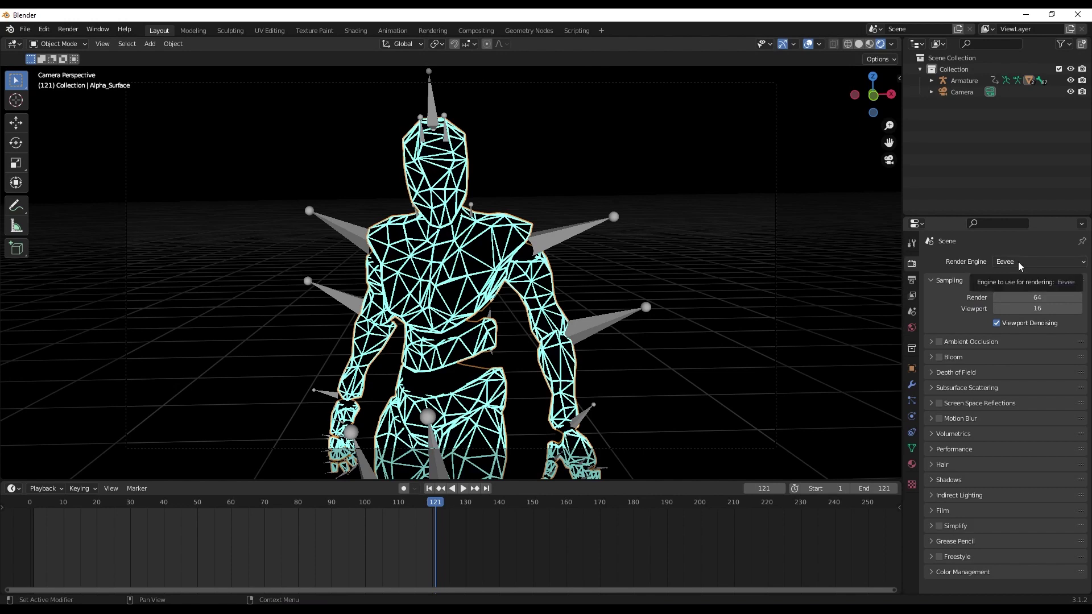
pyautogui.click(940, 357)
pyautogui.click(938, 403)
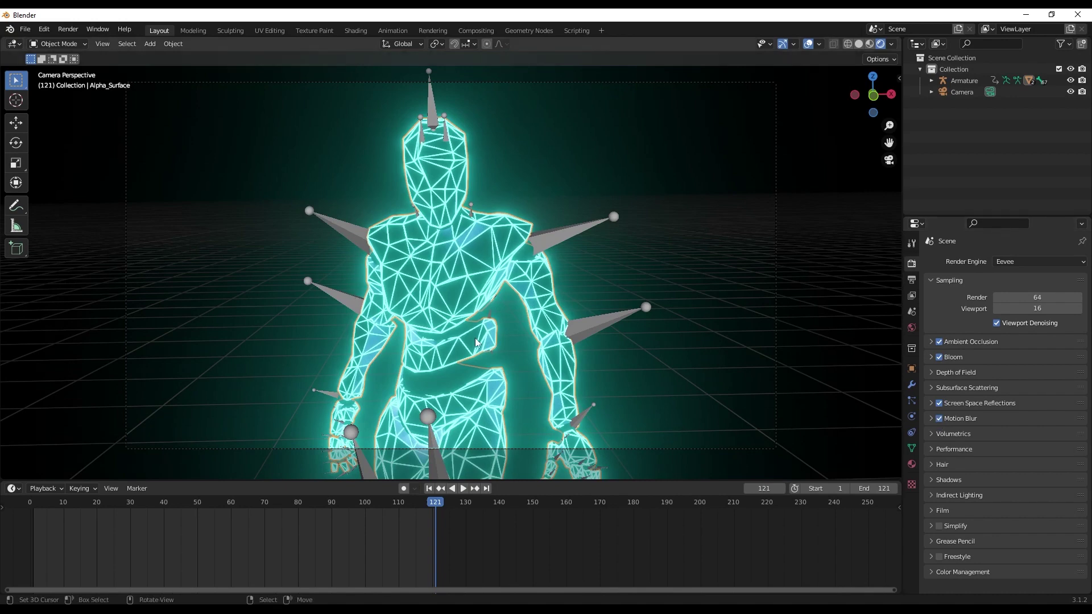
# - In the Shading workspace, add a ColorRamp feeding the Emission Color input
pyautogui.click(350, 32)
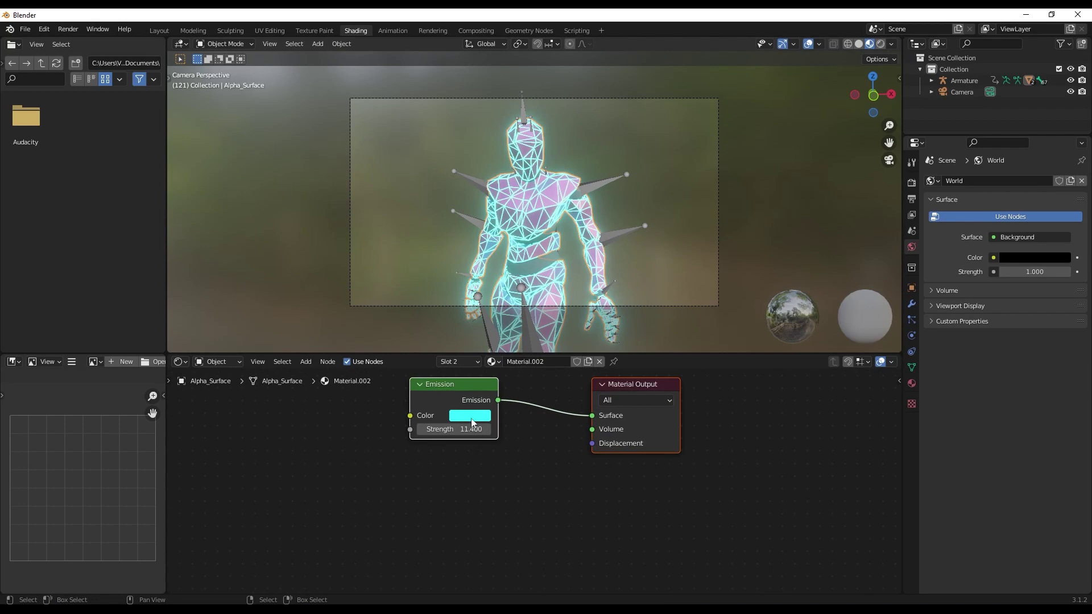
pyautogui.scroll(1, 512, 457)
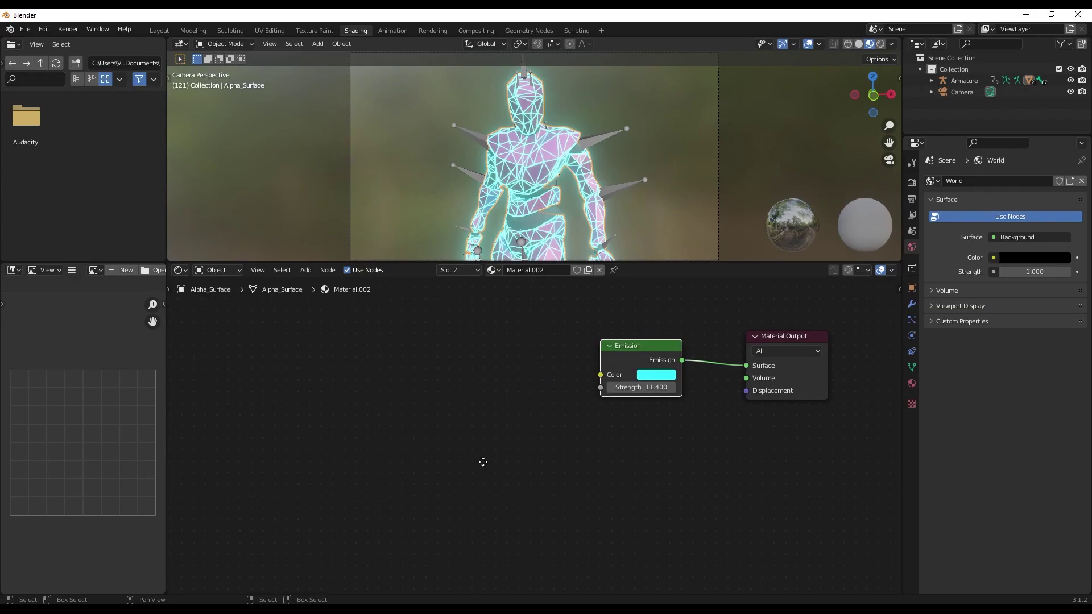
pyautogui.moveTo(480, 461); pyautogui.dragTo(460, 464, button='middle')
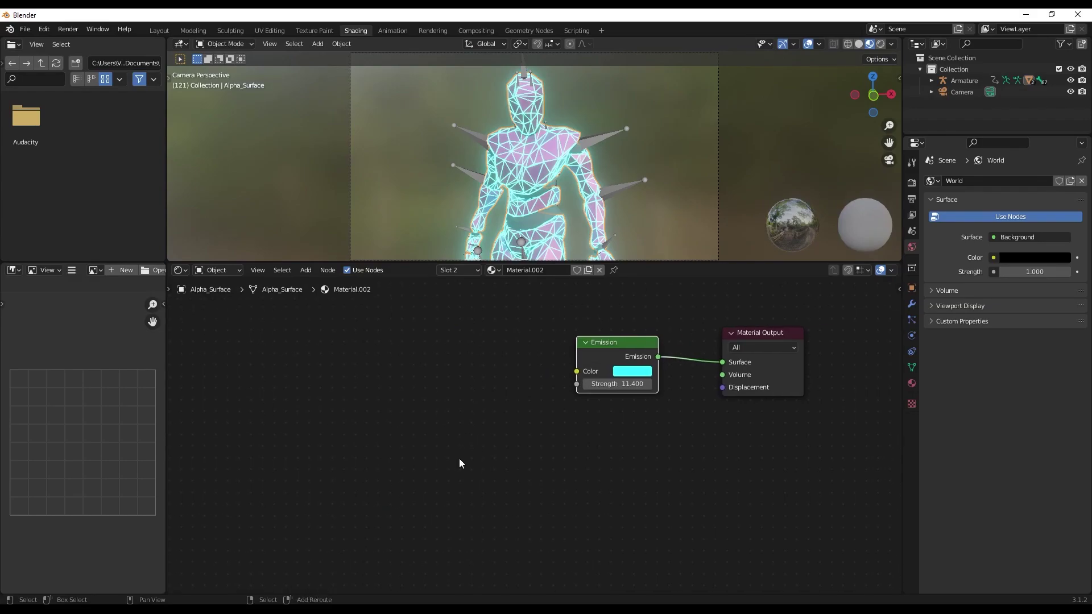
pyautogui.hotkey('ctrl', 'v')
pyautogui.moveTo(528, 364); pyautogui.dragTo(575, 371)
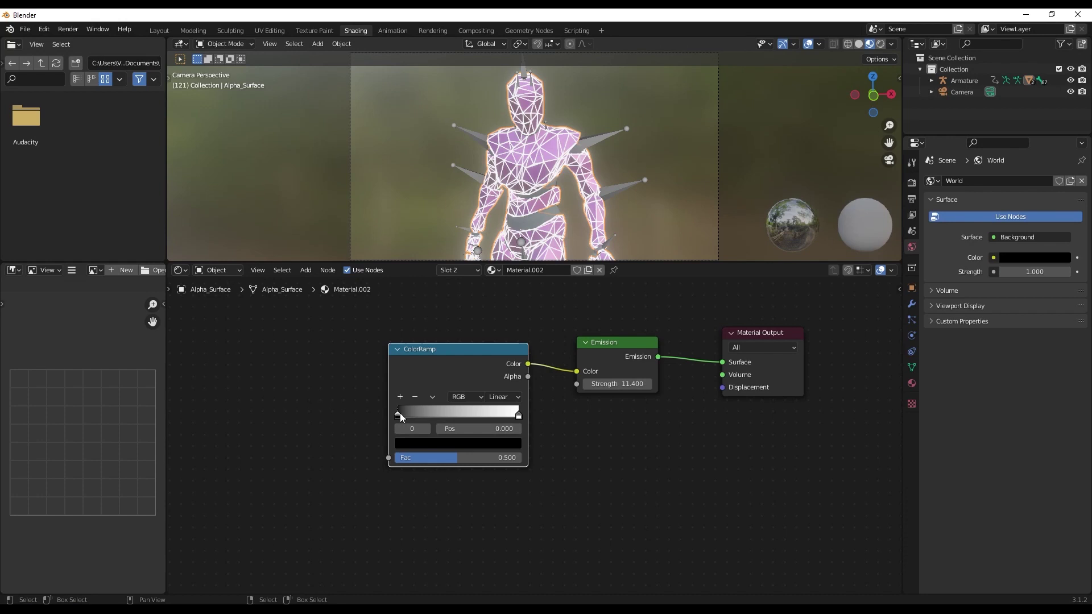
# - Set both ColorRamp stops to bright magenta
pyautogui.click(406, 443)
pyautogui.moveTo(493, 360); pyautogui.dragTo(495, 277)
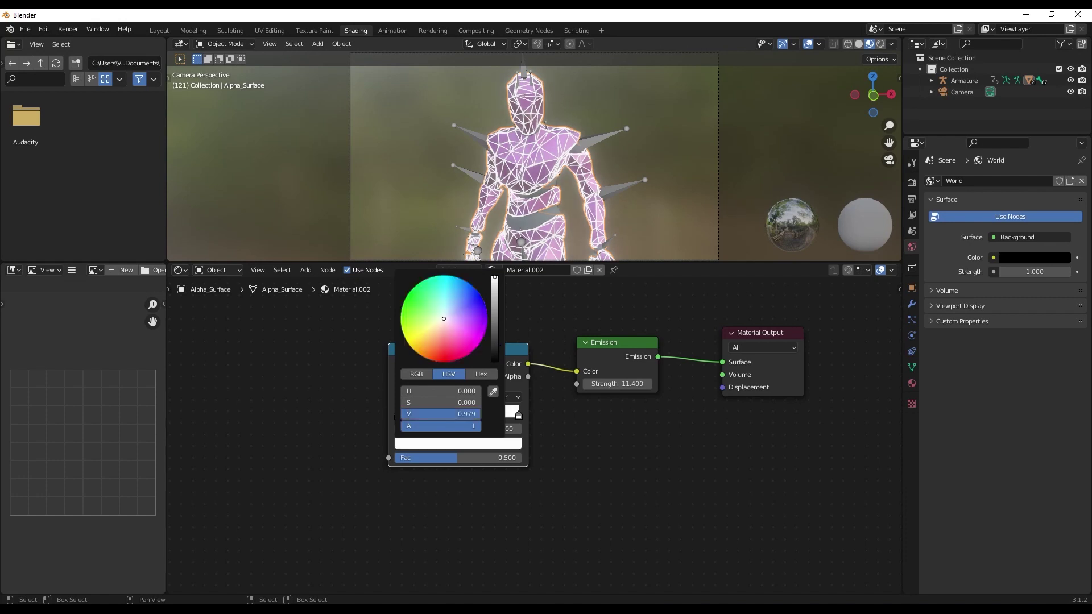
pyautogui.click(479, 344)
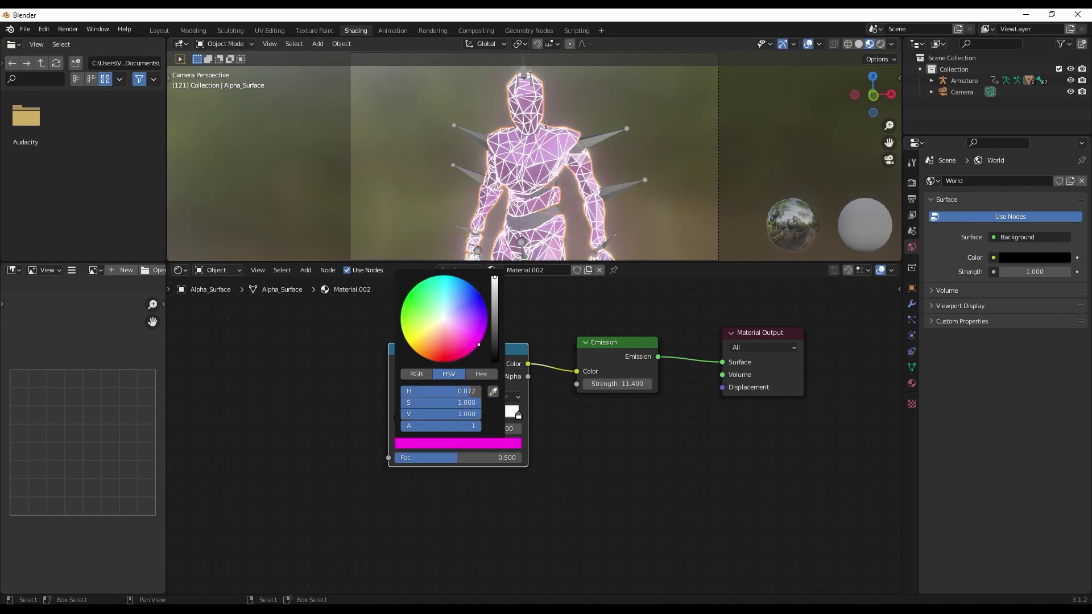
pyautogui.click(518, 416)
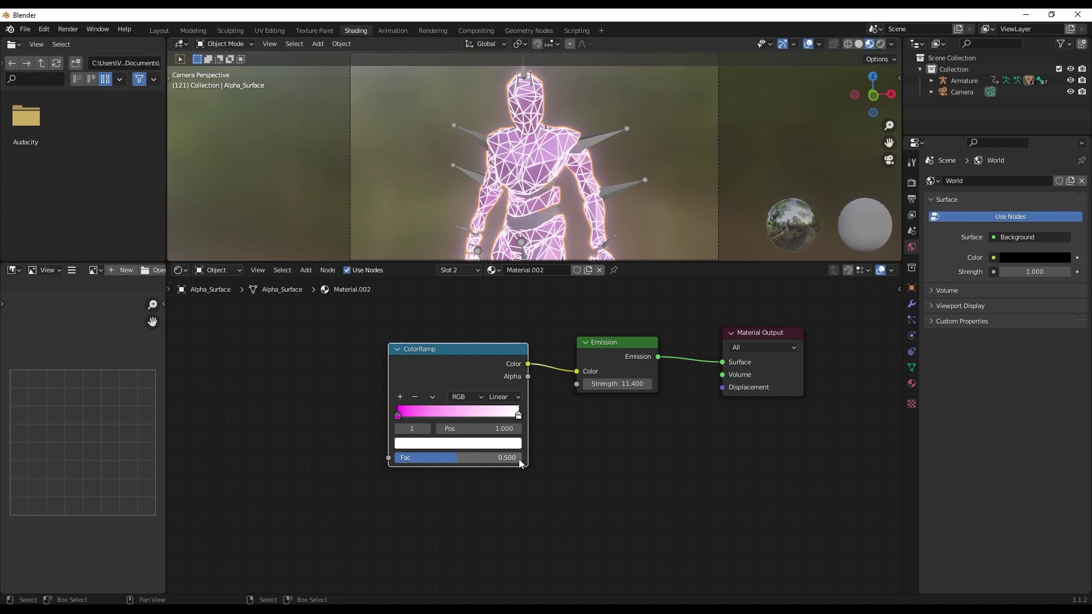
pyautogui.click(517, 447)
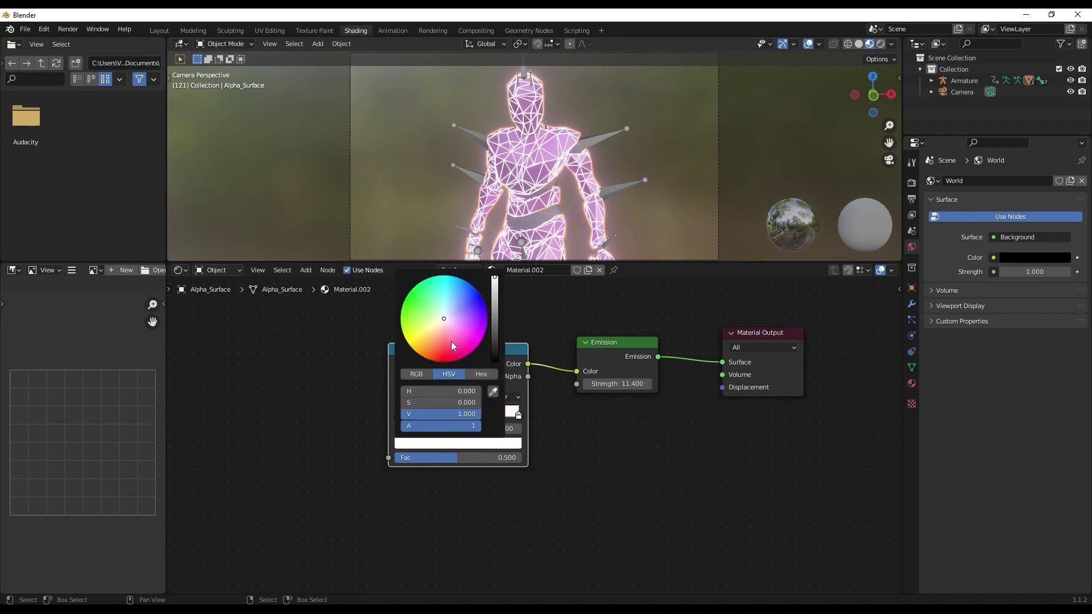
pyautogui.moveTo(451, 346); pyautogui.dragTo(479, 344)
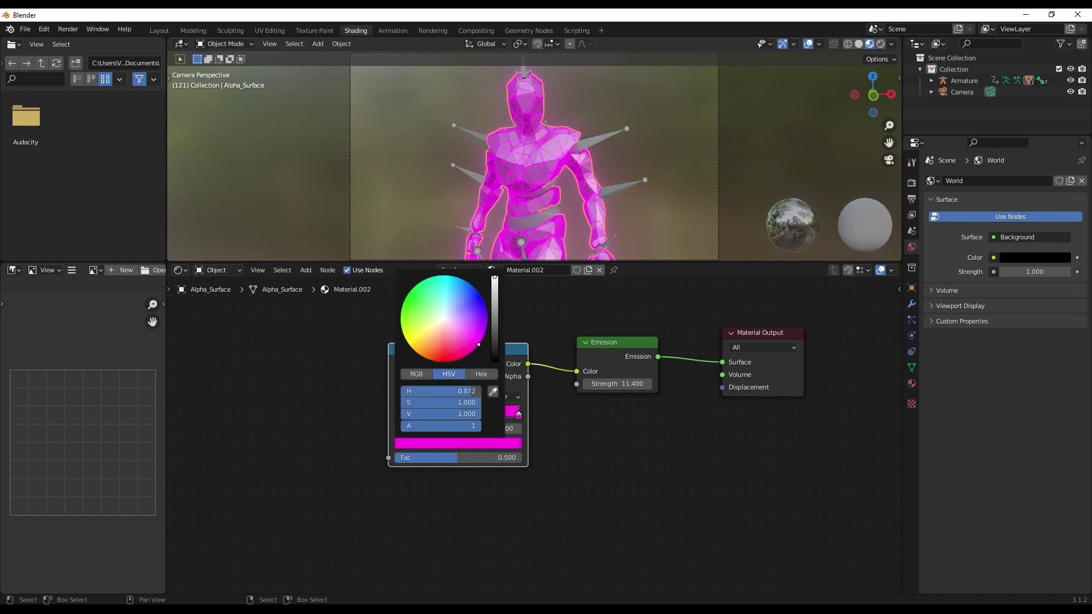
# - Set the ColorRamp to HSV mode with Far interpolation and tidy the node layout
pyautogui.click(462, 395)
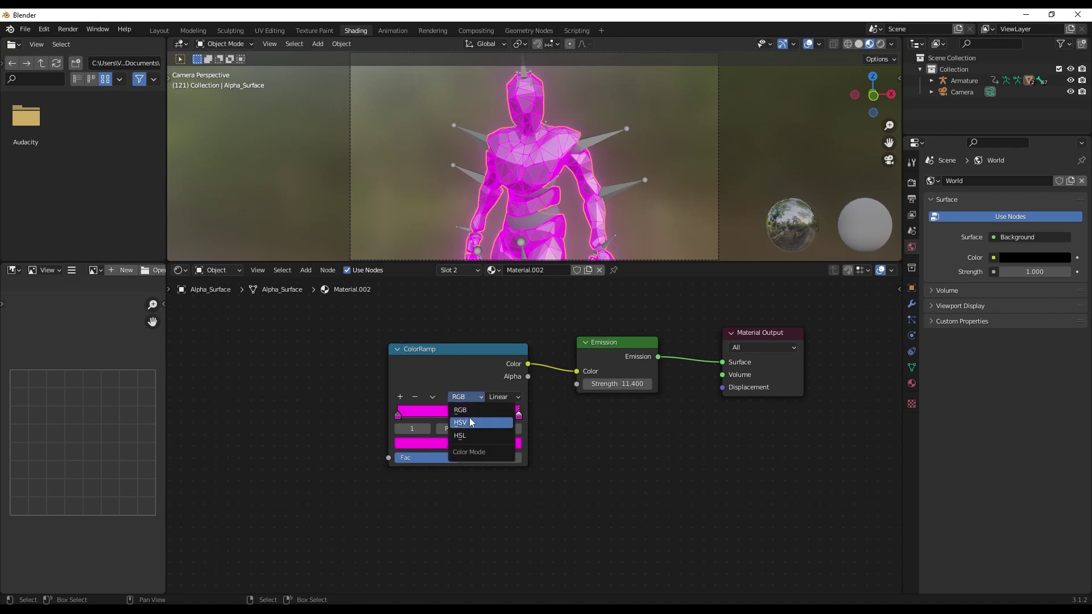
pyautogui.click(469, 422)
pyautogui.click(505, 397)
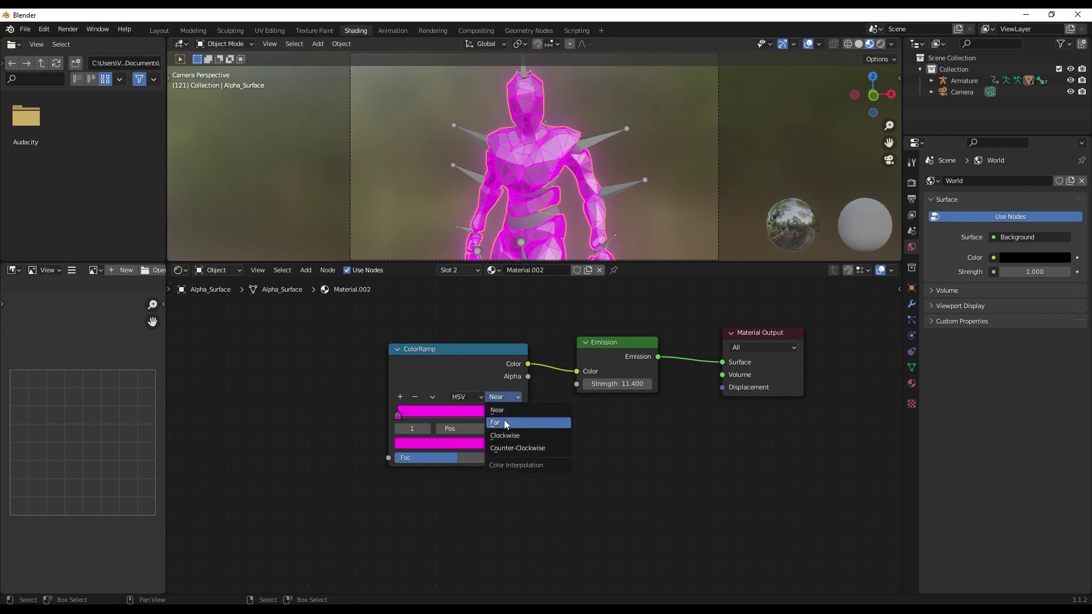
pyautogui.click(504, 423)
pyautogui.scroll(2, 469, 415)
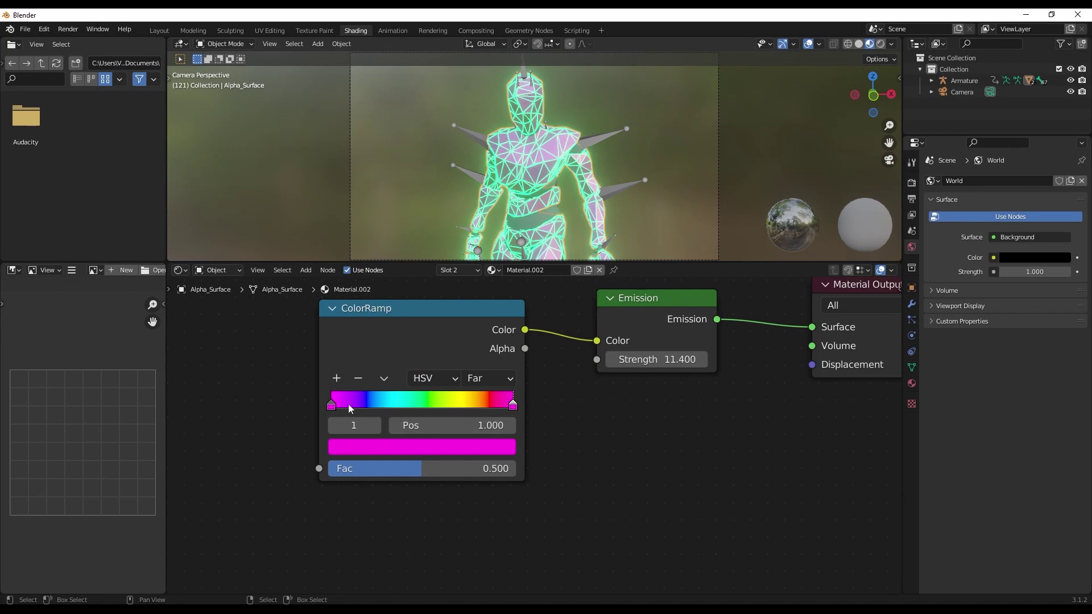
pyautogui.moveTo(334, 405)
pyautogui.mouseDown()
pyautogui.moveTo(387, 404)
pyautogui.moveTo(344, 411)
pyautogui.mouseUp()
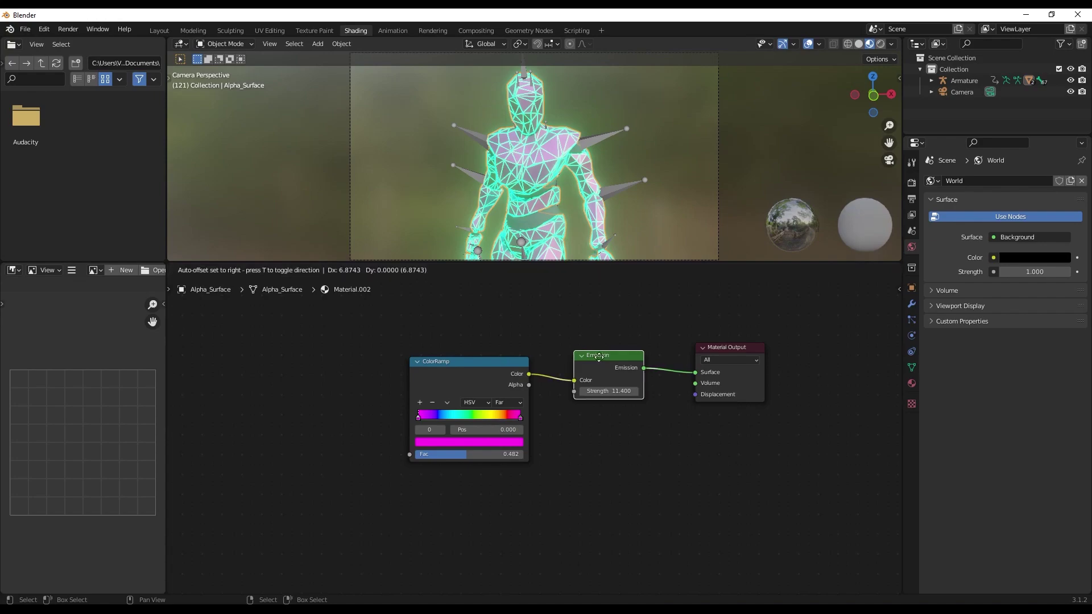
pyautogui.moveTo(598, 357); pyautogui.dragTo(624, 352)
pyautogui.moveTo(483, 360); pyautogui.dragTo(517, 328)
# - Add a Mix node into the ColorRamp Fac and a Noise Texture into its Color1
pyautogui.click(343, 377)
pyautogui.hotkey('shift', 'a')
pyautogui.click(343, 378)
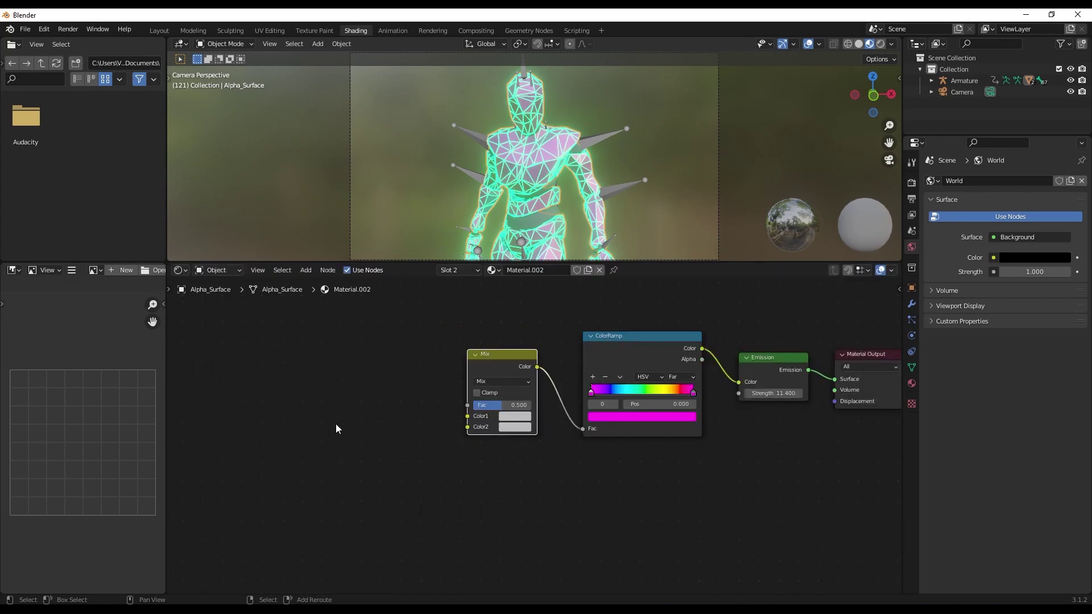
pyautogui.hotkey('shift', 'a')
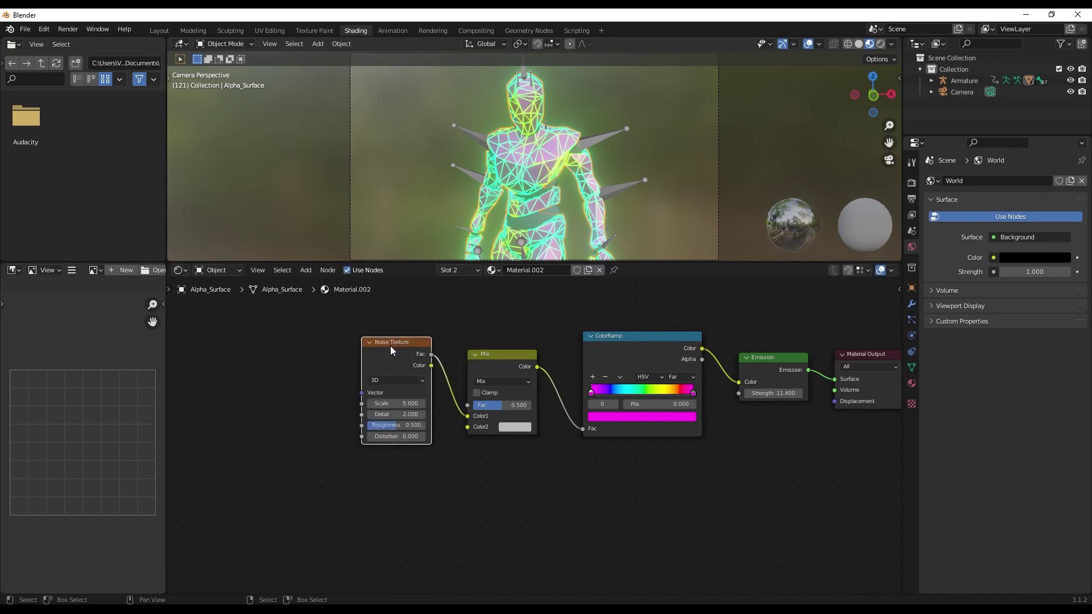
pyautogui.press('ctrl')
# - Add Mapping nodes for the Noise with Ctrl+T, replacing Texture Coordinate with a Geometry node
pyautogui.hotkey('ctrl', 't')
pyautogui.moveTo(415, 519); pyautogui.dragTo(551, 530, button='middle')
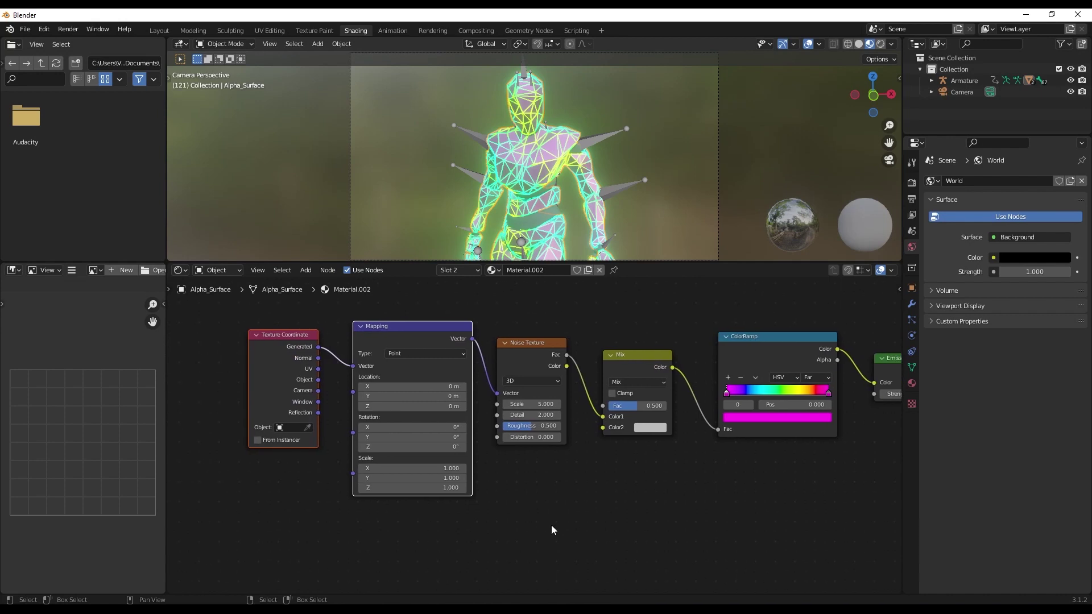
pyautogui.click(278, 336)
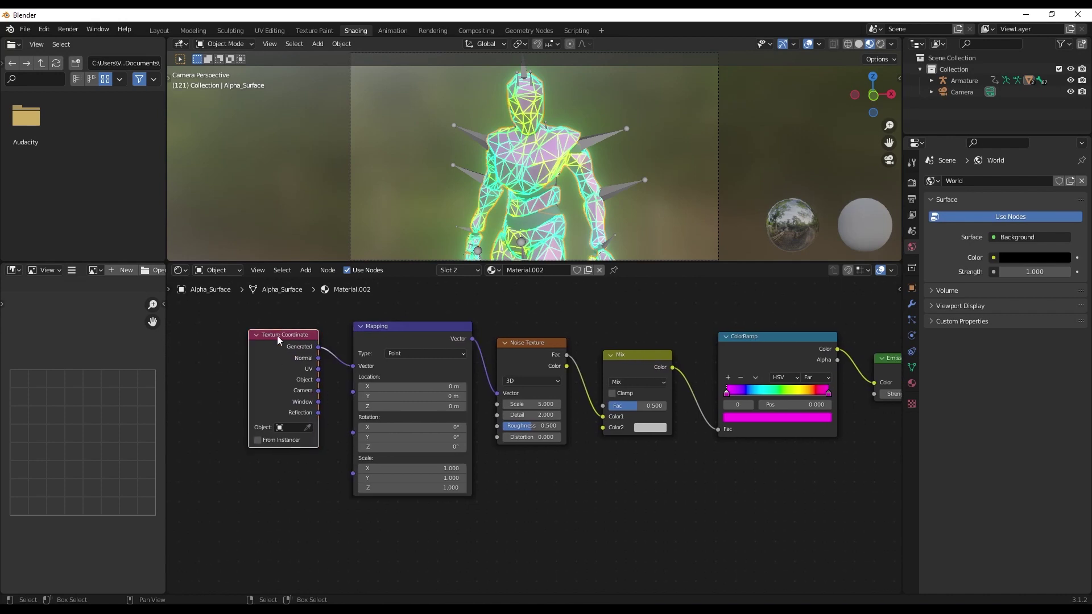
pyautogui.press('x')
pyautogui.hotkey('shift', 'a')
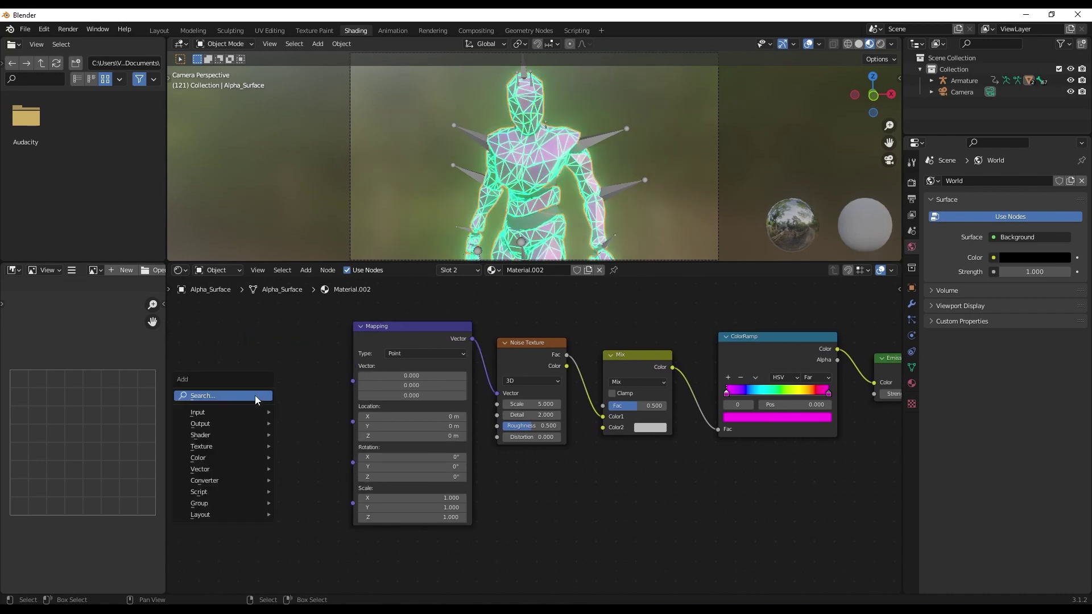
pyautogui.click(319, 474)
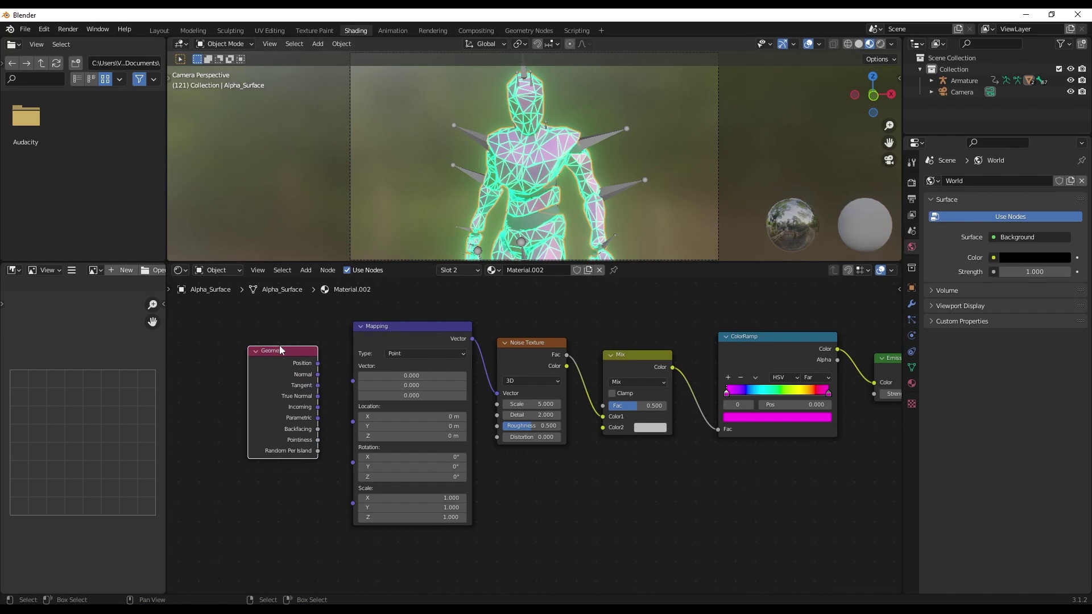
# - Connect the Geometry node's Normal output to the Mapping Vector input
pyautogui.scroll(1, 270, 358)
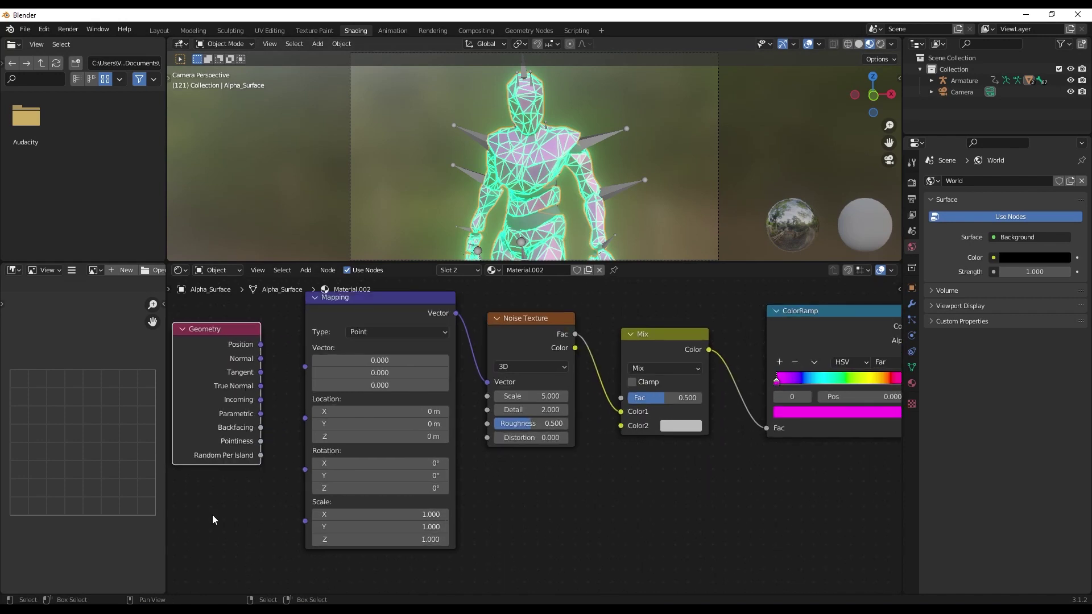
pyautogui.moveTo(214, 517); pyautogui.dragTo(255, 514, button='middle')
pyautogui.moveTo(259, 326); pyautogui.dragTo(242, 325)
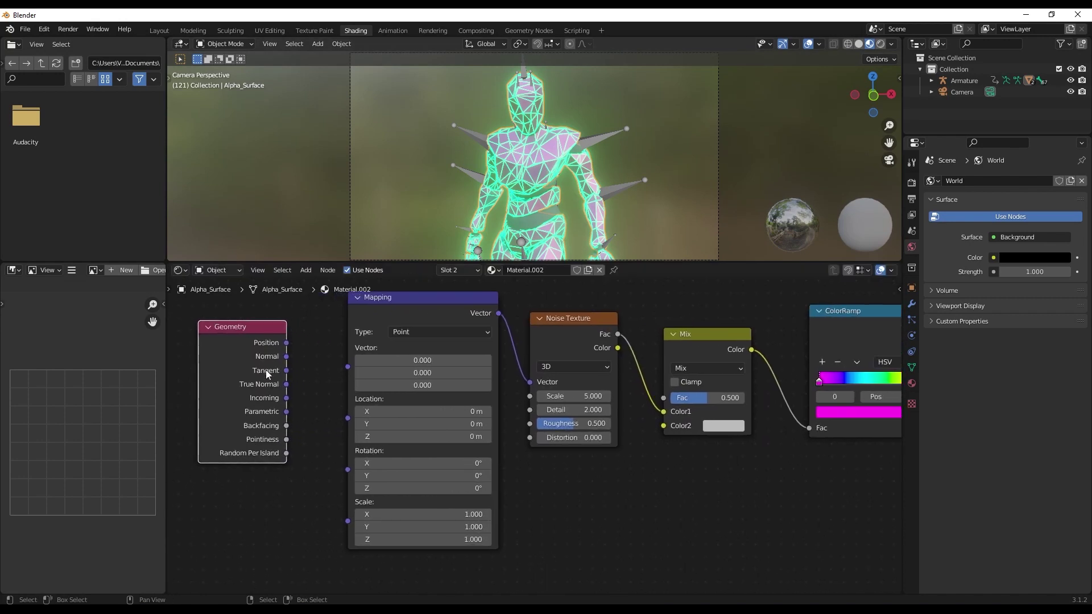
pyautogui.moveTo(286, 357); pyautogui.dragTo(350, 370)
pyautogui.scroll(3, 555, 139)
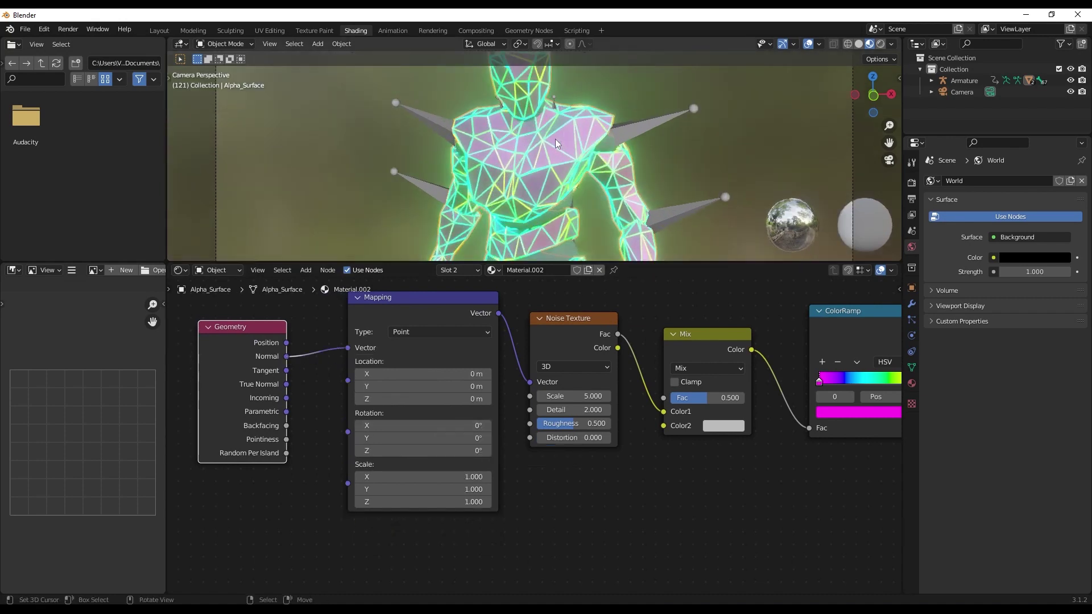
pyautogui.scroll(2, 555, 139)
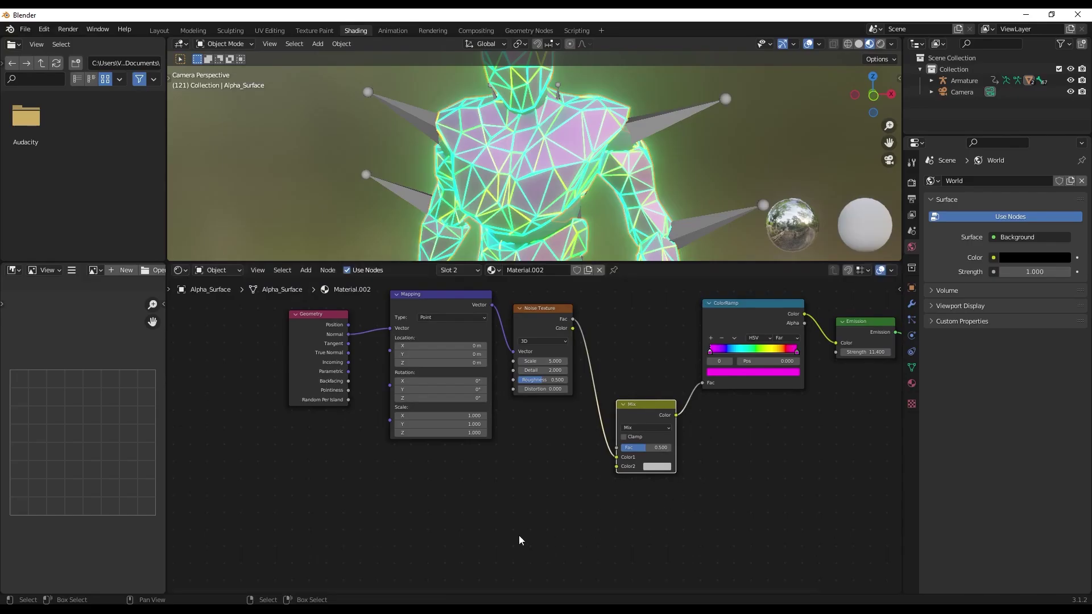
# - Add a Brick Texture node and feed its colour into the Mix node's Color2
pyautogui.hotkey('shift', 'a')
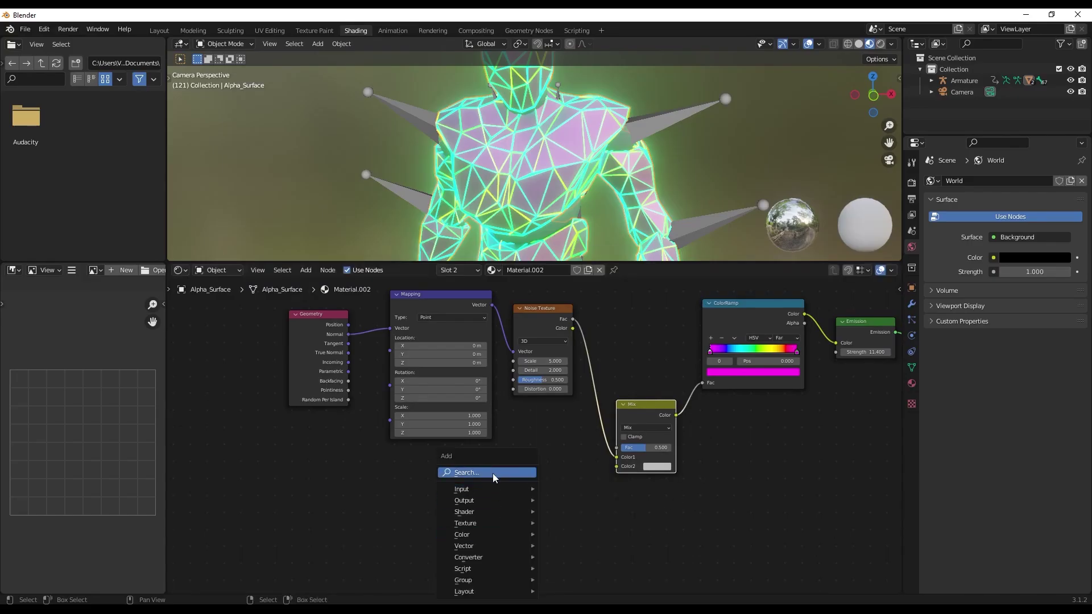
pyautogui.click(488, 472)
pyautogui.scroll(2, 573, 558)
pyautogui.moveTo(566, 421); pyautogui.dragTo(634, 424)
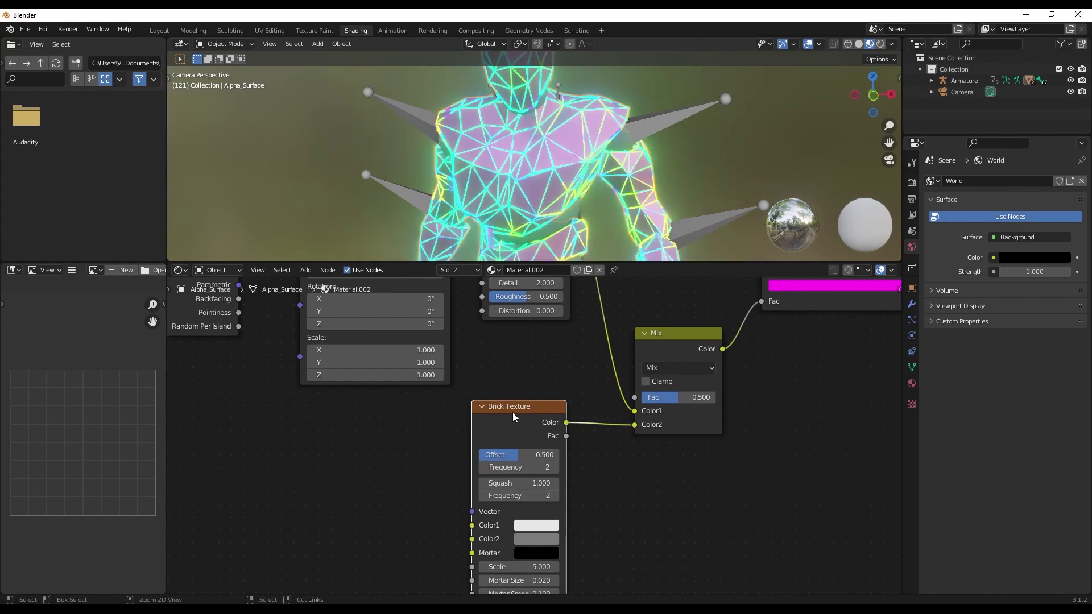
# - Add Texture Coordinate and Mapping nodes to the Brick Texture and raise its scale from 2.5 for denser bricks
pyautogui.hotkey('ctrl', 't')
pyautogui.moveTo(676, 521); pyautogui.dragTo(663, 411, button='middle')
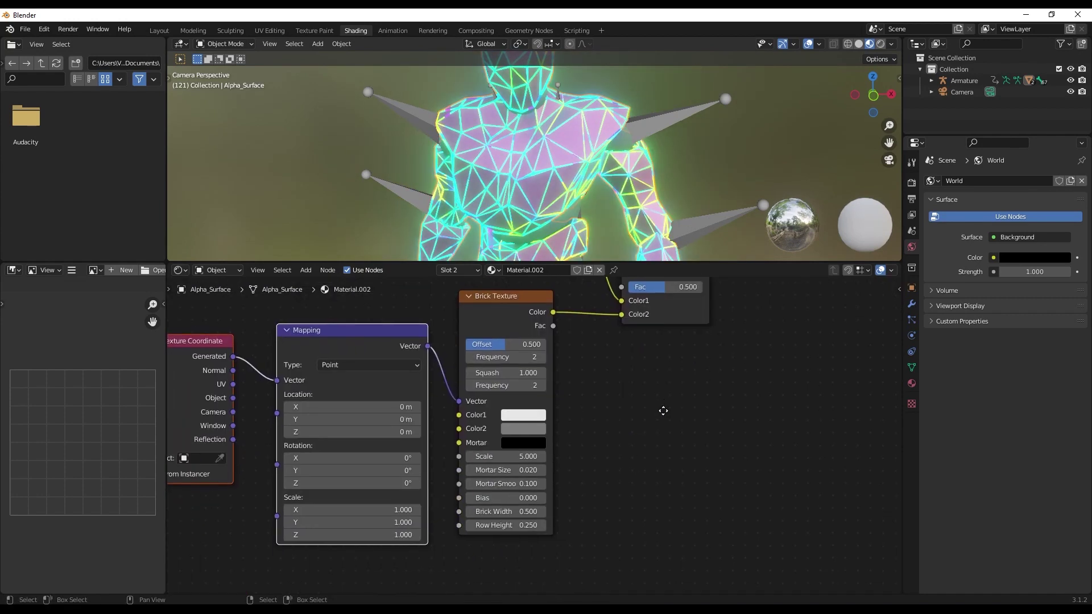
pyautogui.click(523, 456)
pyautogui.write('2.5')
pyautogui.press('Return')
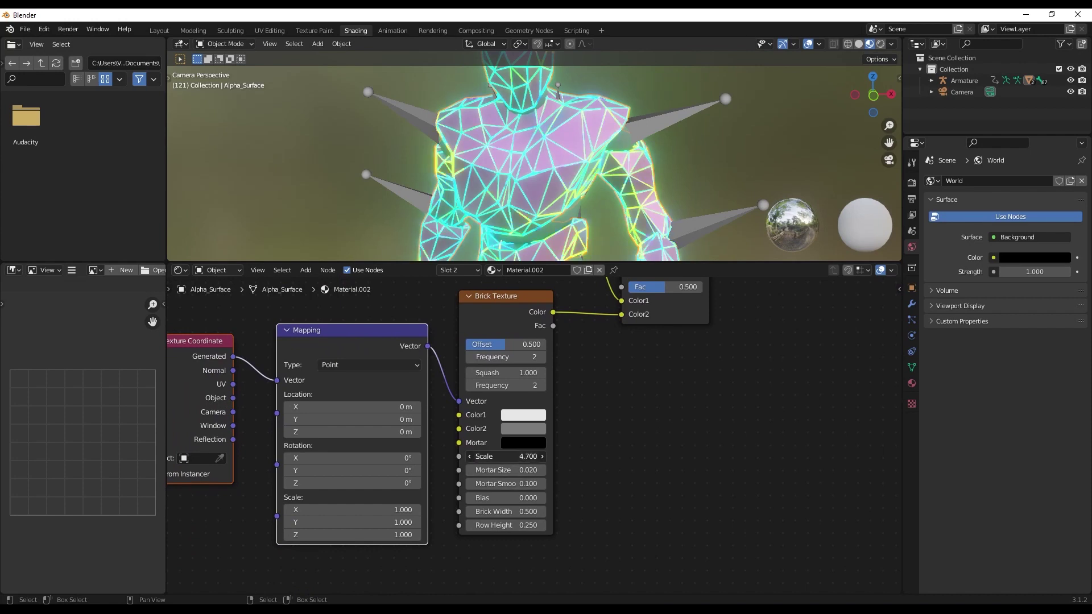
pyautogui.moveTo(506, 456); pyautogui.dragTo(592, 456)
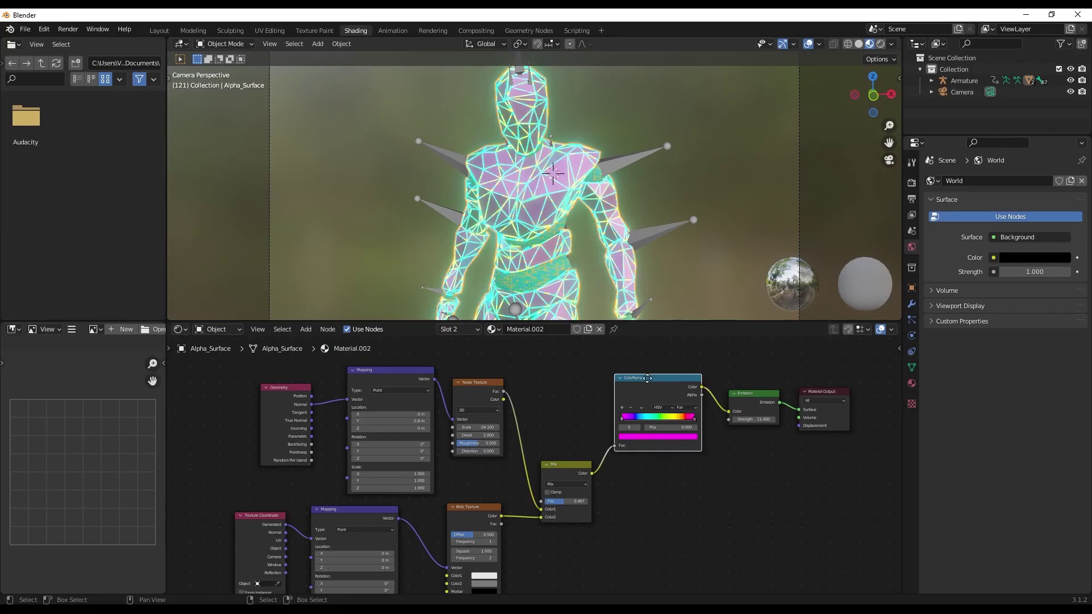
# - Spread out the ColorRamp, Emission and Material Output nodes to make room
pyautogui.moveTo(667, 379); pyautogui.dragTo(661, 372)
pyautogui.moveTo(831, 391); pyautogui.dragTo(864, 386)
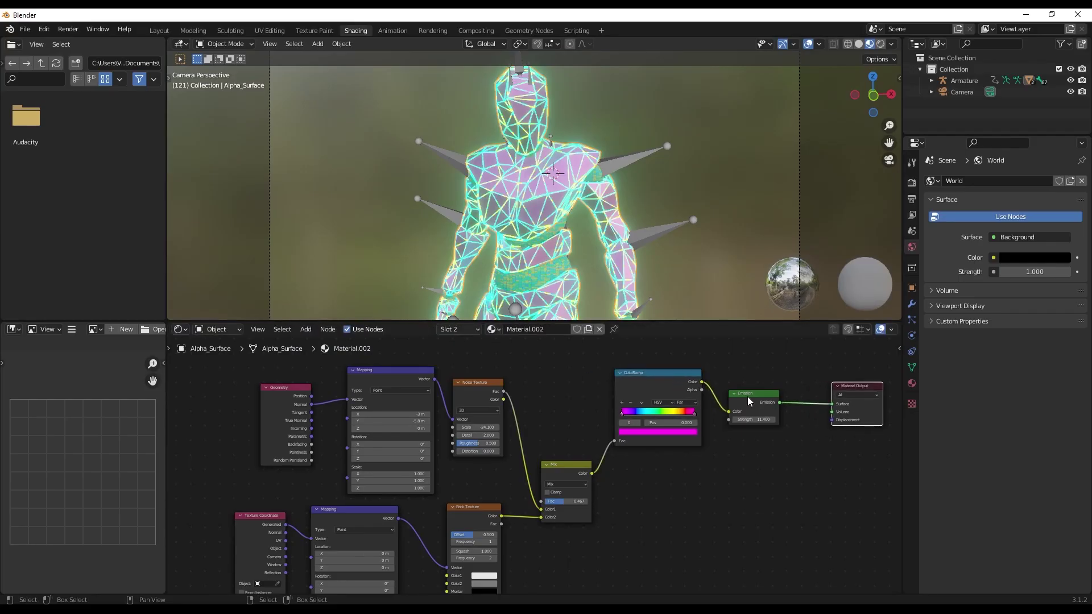
pyautogui.moveTo(747, 397); pyautogui.dragTo(779, 383)
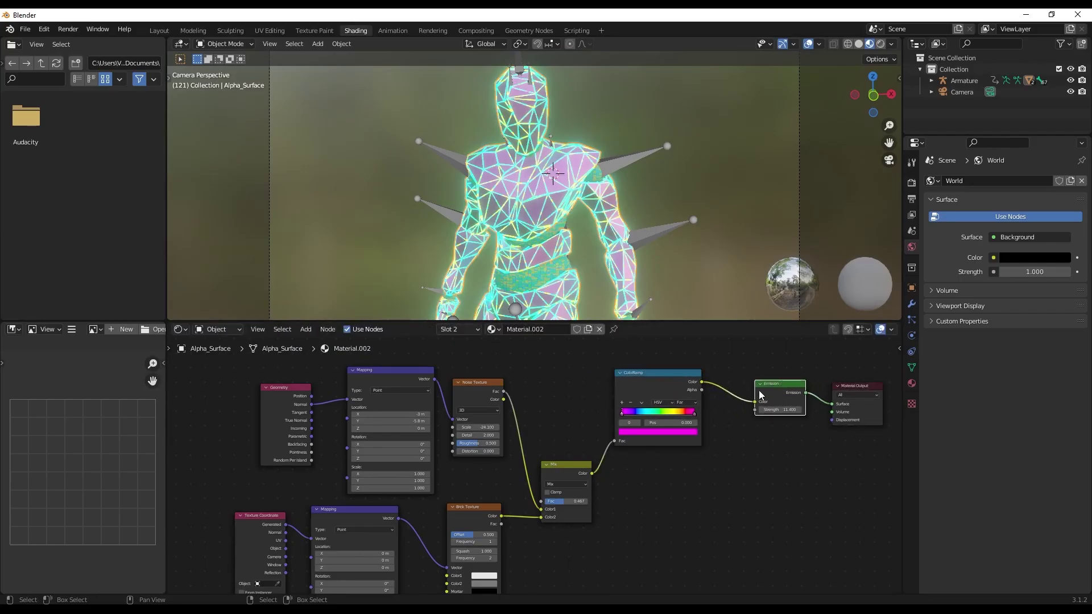
pyautogui.click(702, 510)
# - Insert a Hue Saturation Value node before Emission and adjust its Hue to turn the glow cyan
pyautogui.hotkey('shift', 'a')
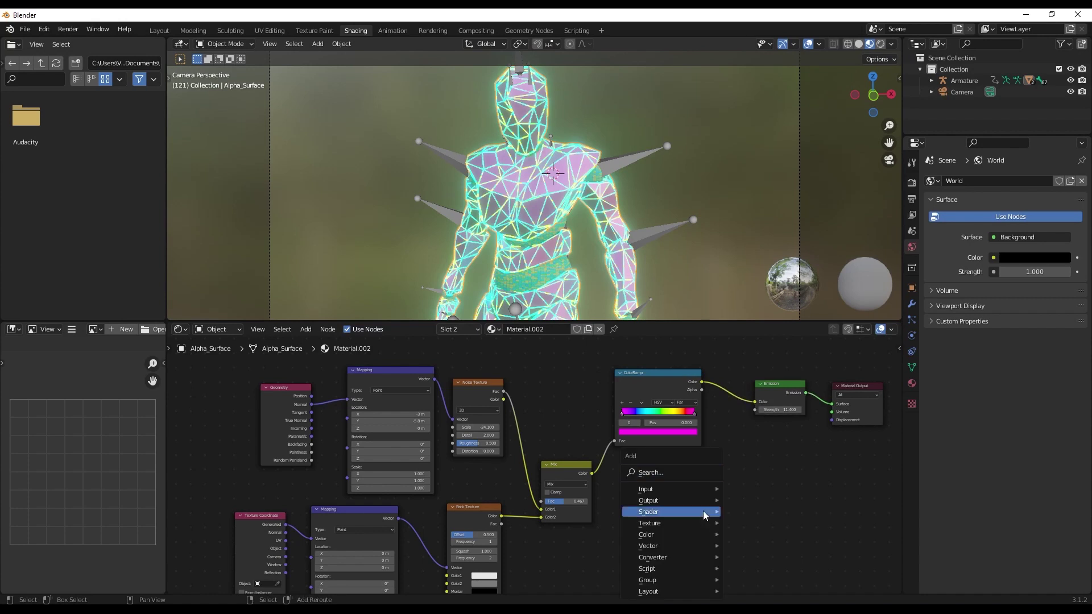
pyautogui.moveTo(703, 510)
pyautogui.click(756, 412)
pyautogui.click(673, 411)
pyautogui.click(674, 412)
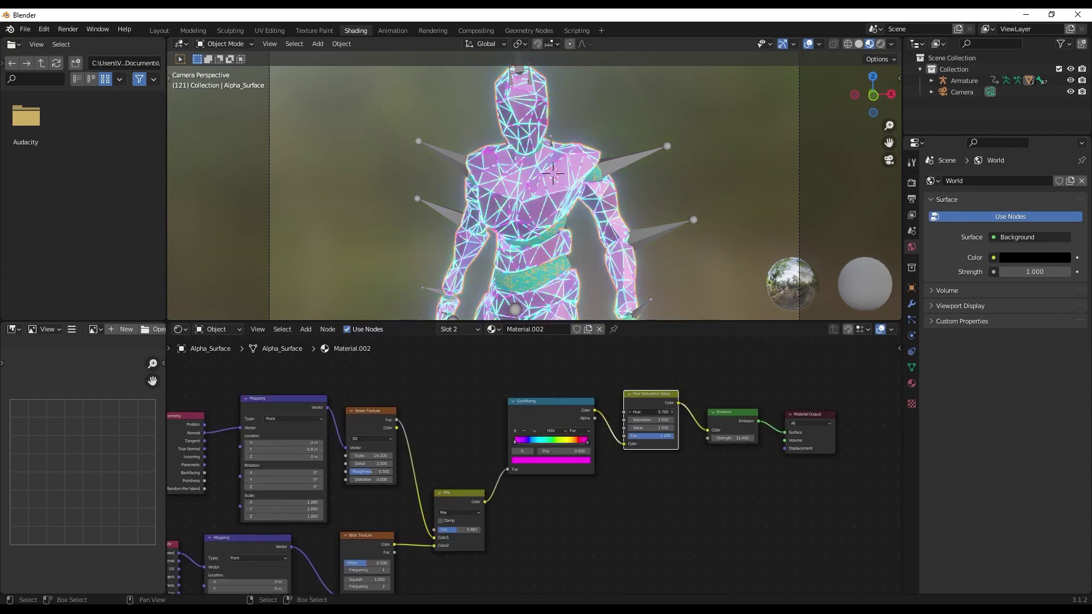
pyautogui.click(673, 412)
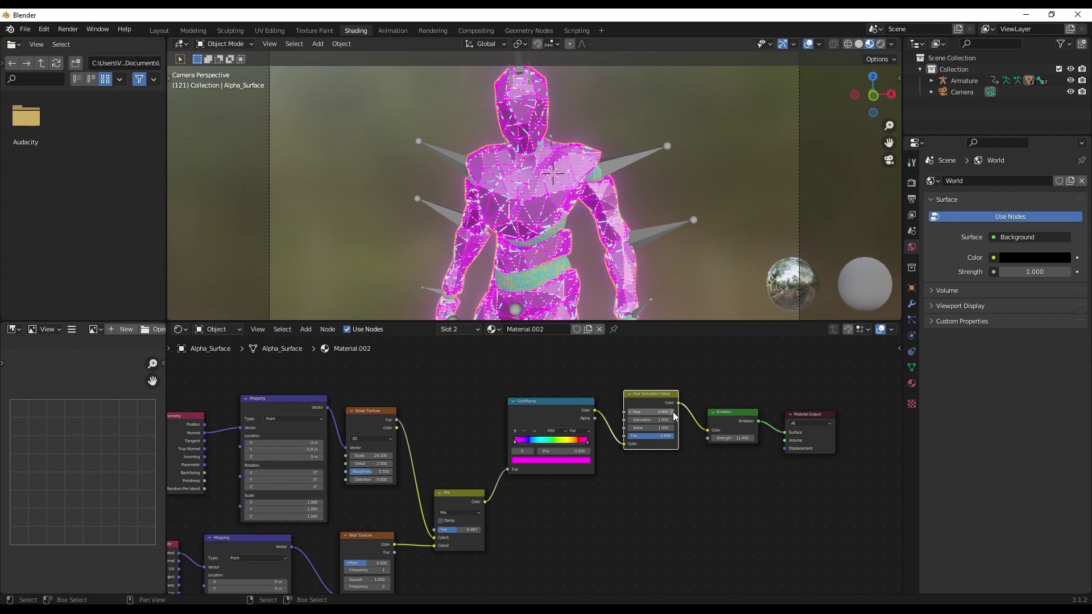
pyautogui.click(630, 412)
pyautogui.click(630, 412)
pyautogui.click(630, 411)
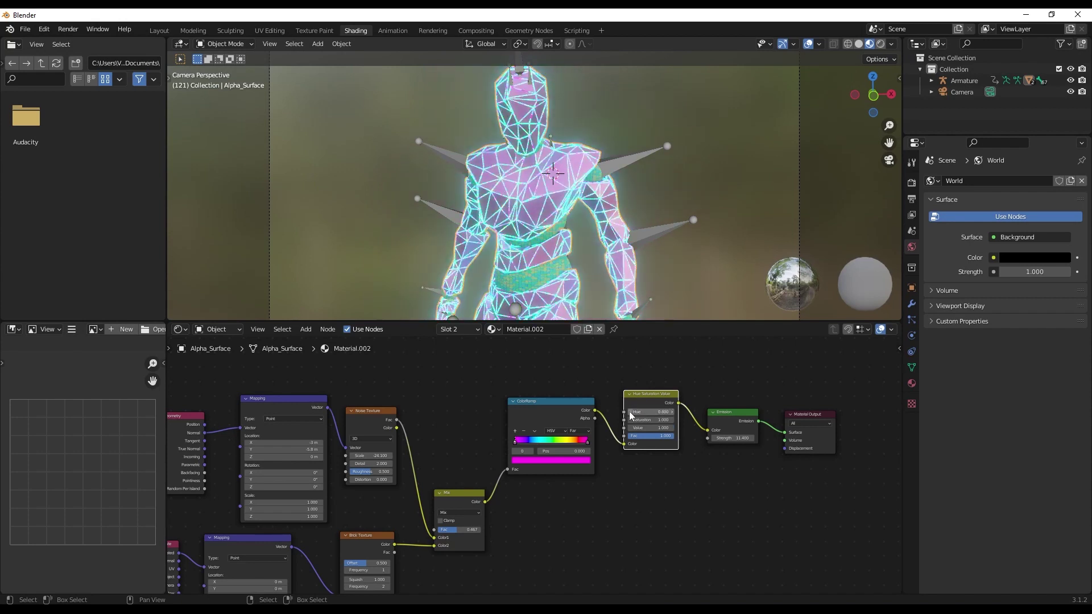
pyautogui.click(630, 411)
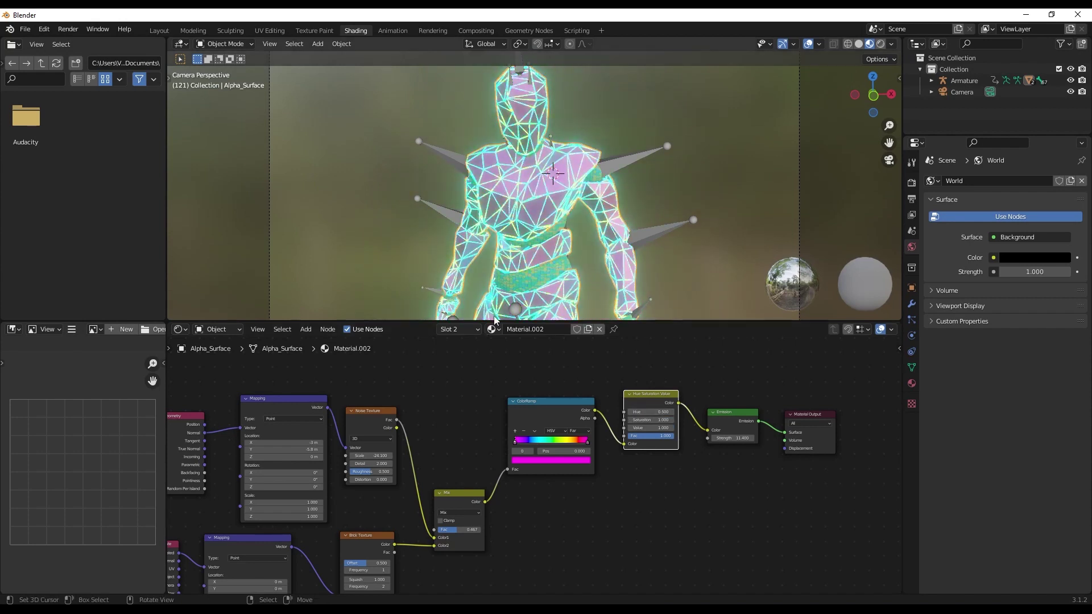
# - Add a plane mesh to the scene in the Layout workspace
pyautogui.click(160, 32)
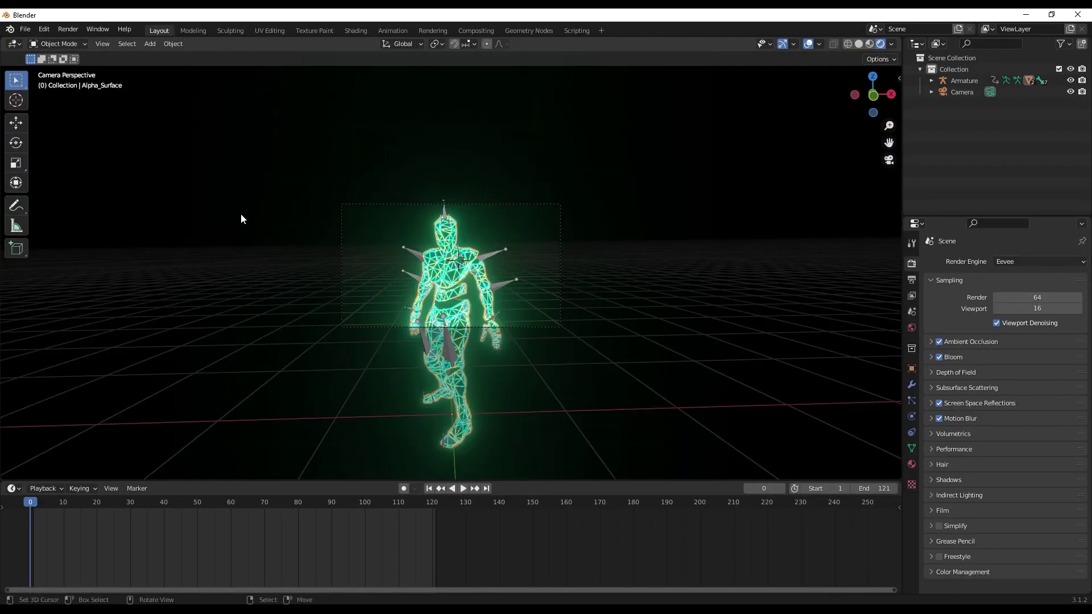
pyautogui.press('shift')
pyautogui.hotkey('shift', 'a')
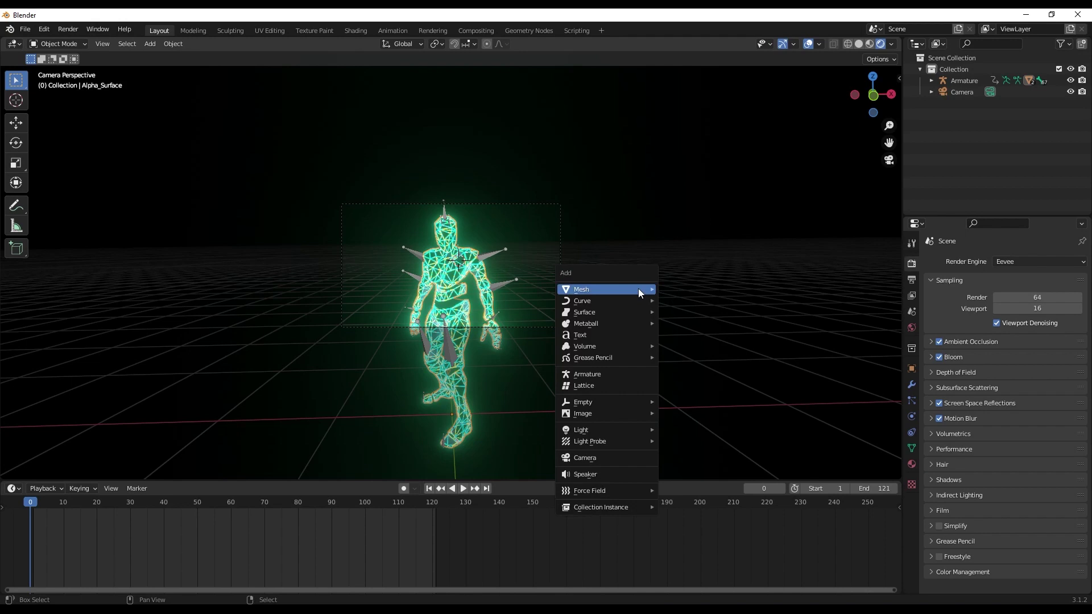
pyautogui.moveTo(638, 289)
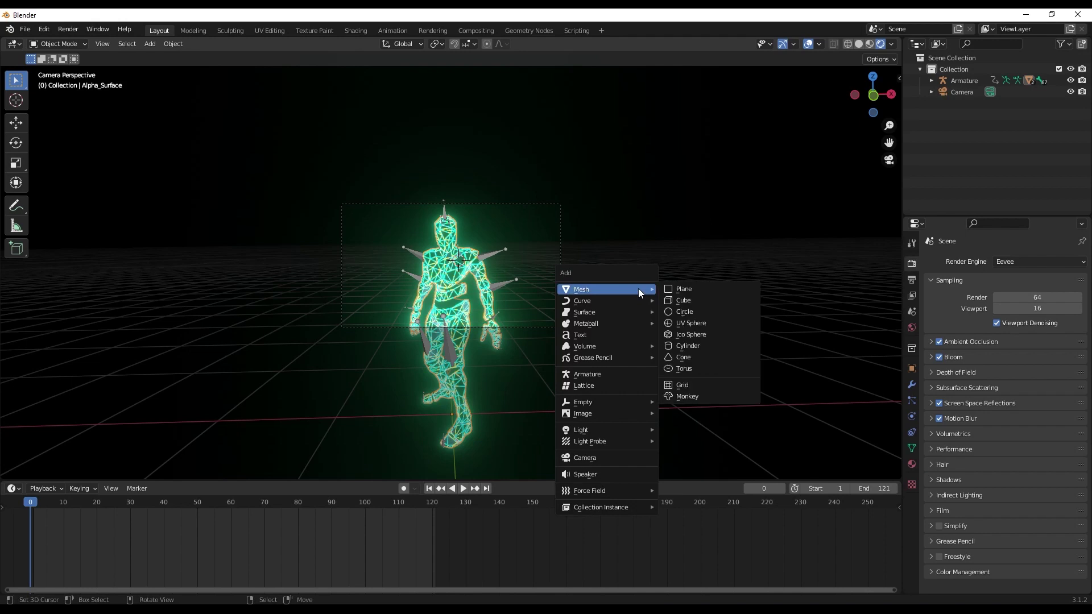
pyautogui.click(690, 287)
pyautogui.scroll(3, 539, 300)
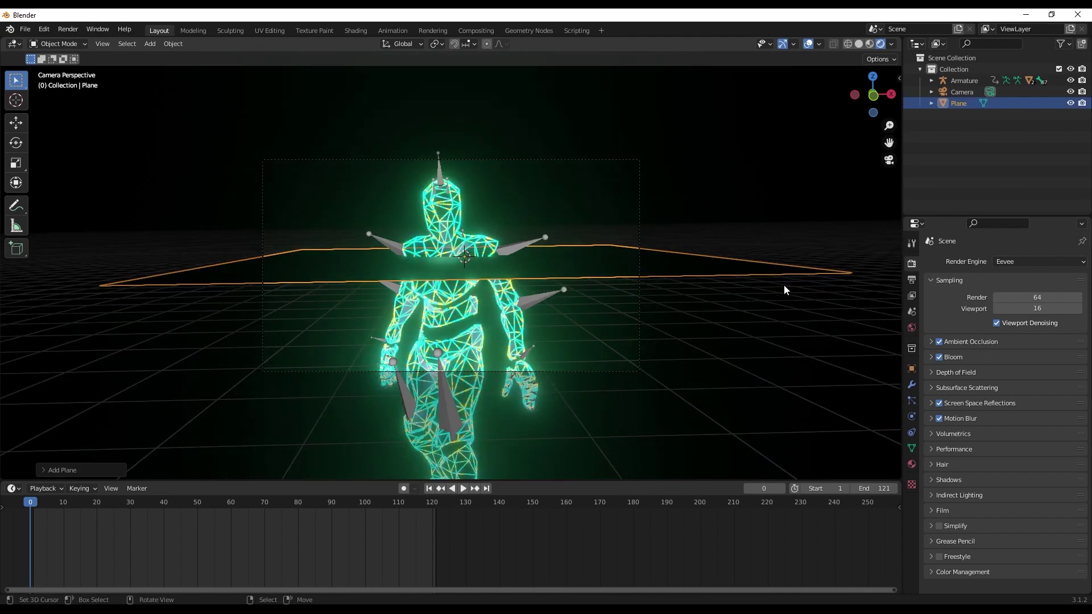
# - Rotate the plane 90° on X, move it back to Y 1.1265 m, and widen it to X scale 2.55
pyautogui.press('n')
pyautogui.doubleClick(853, 149)
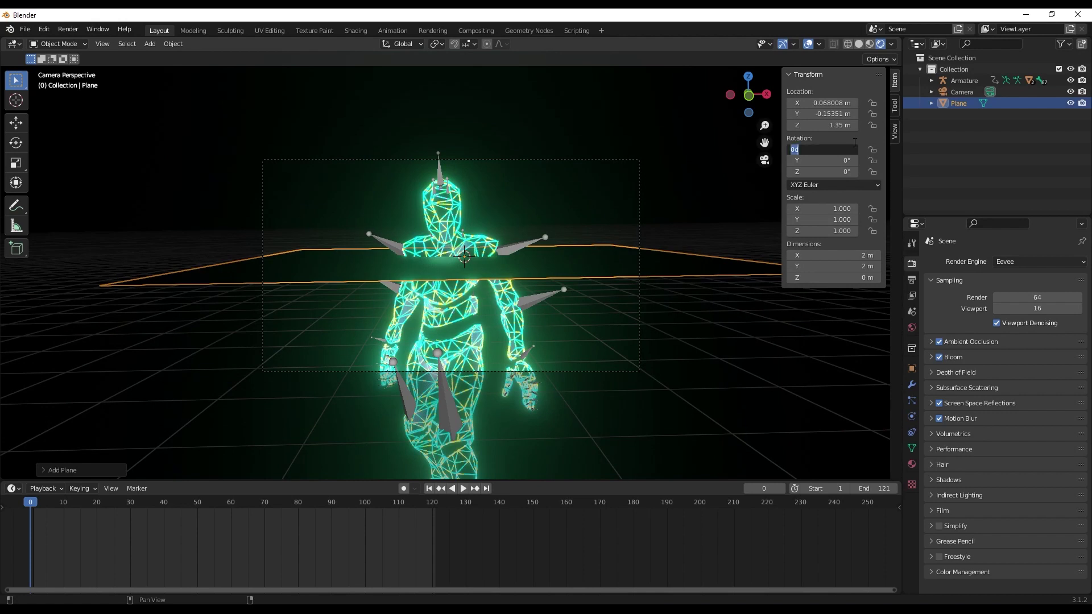
pyautogui.write('90')
pyautogui.press('Return')
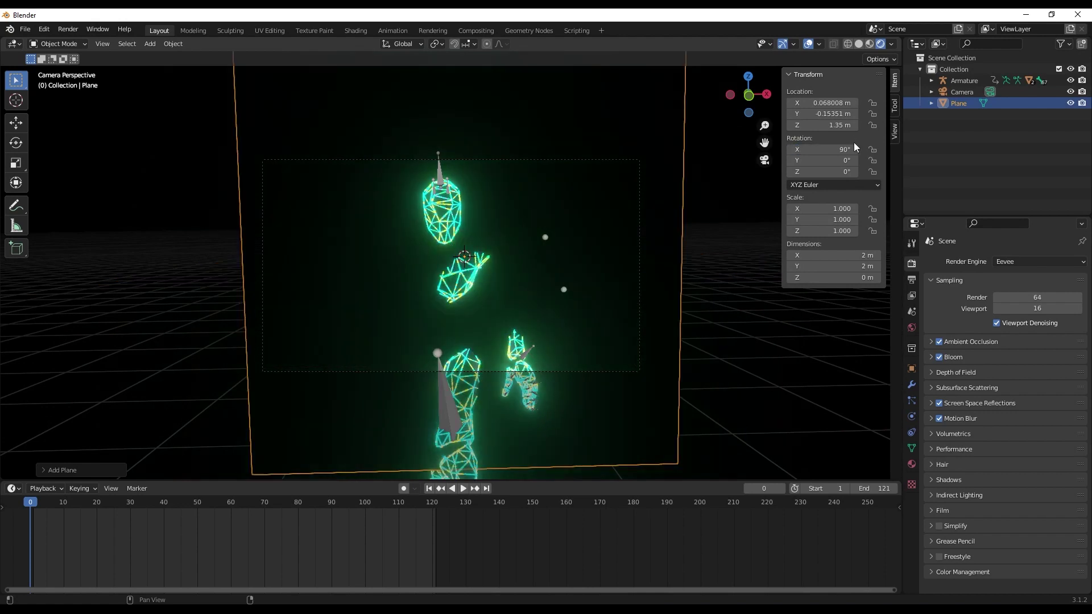
pyautogui.moveTo(824, 114); pyautogui.dragTo(887, 114)
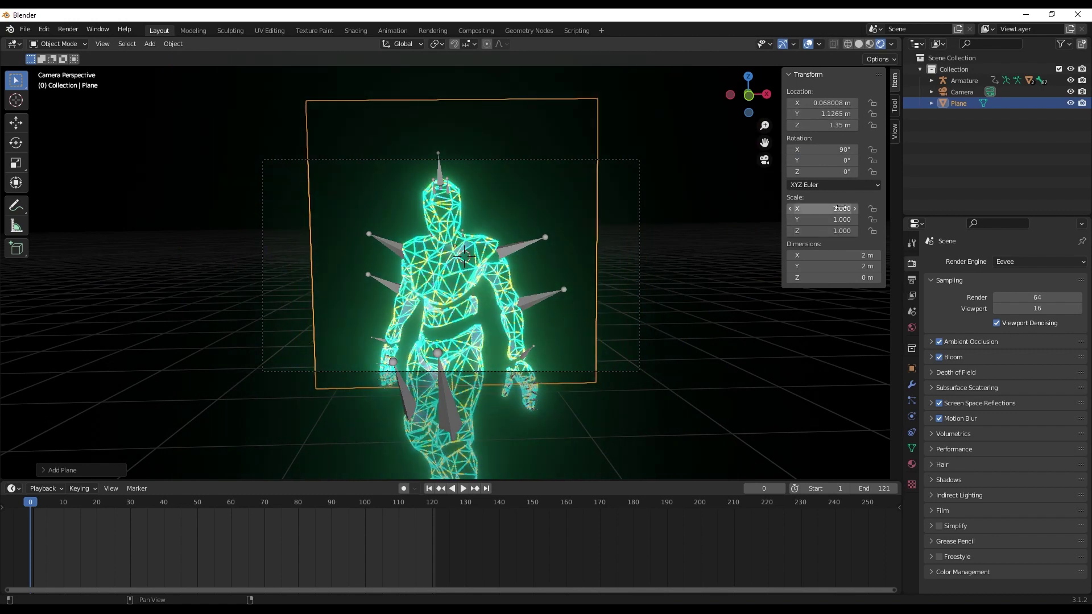
pyautogui.moveTo(825, 209); pyautogui.dragTo(853, 209)
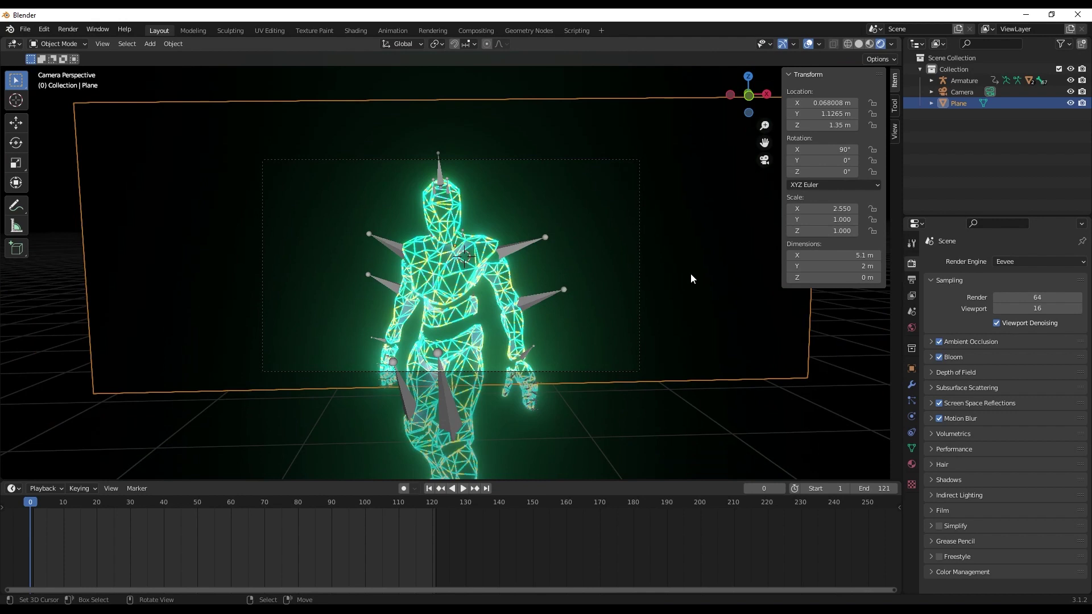
pyautogui.press('Tab')
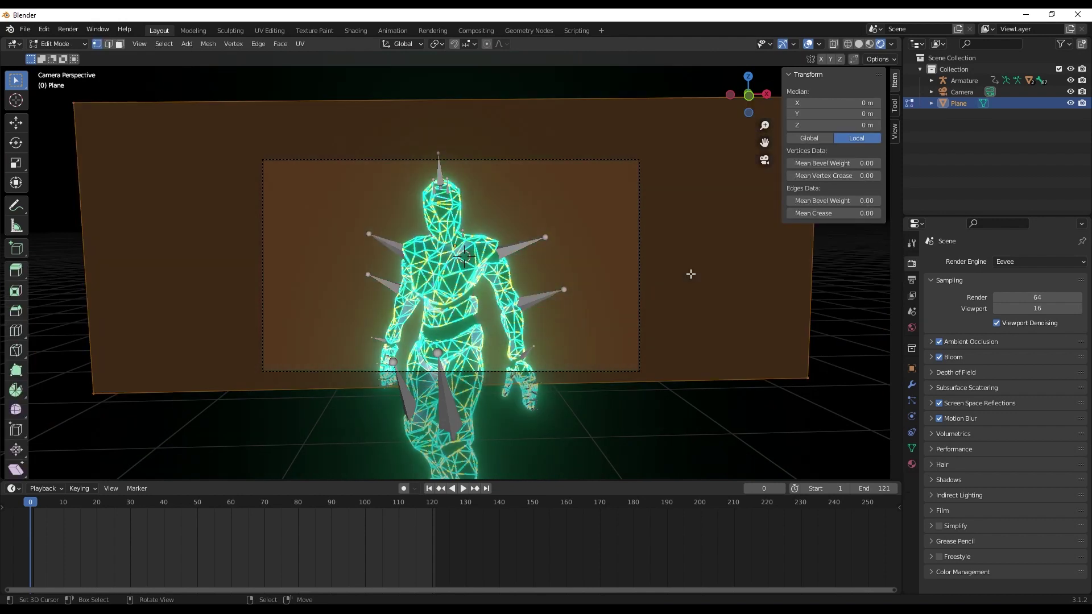
# - Subdivide the plane's mesh with 50 cuts in Edit Mode, then return to Object Mode
pyautogui.rightClick(691, 274)
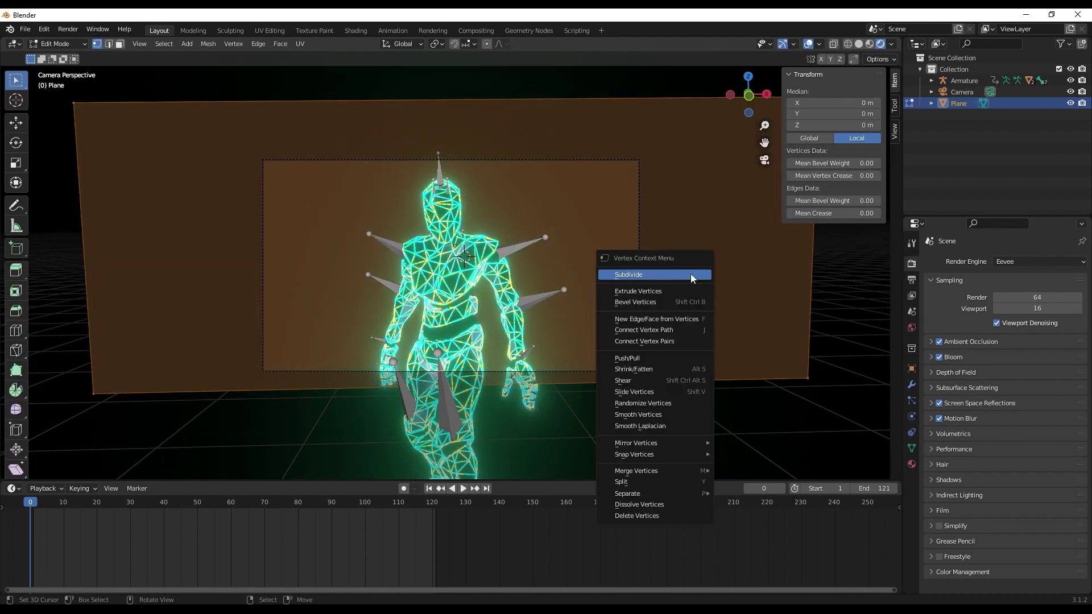
pyautogui.click(690, 274)
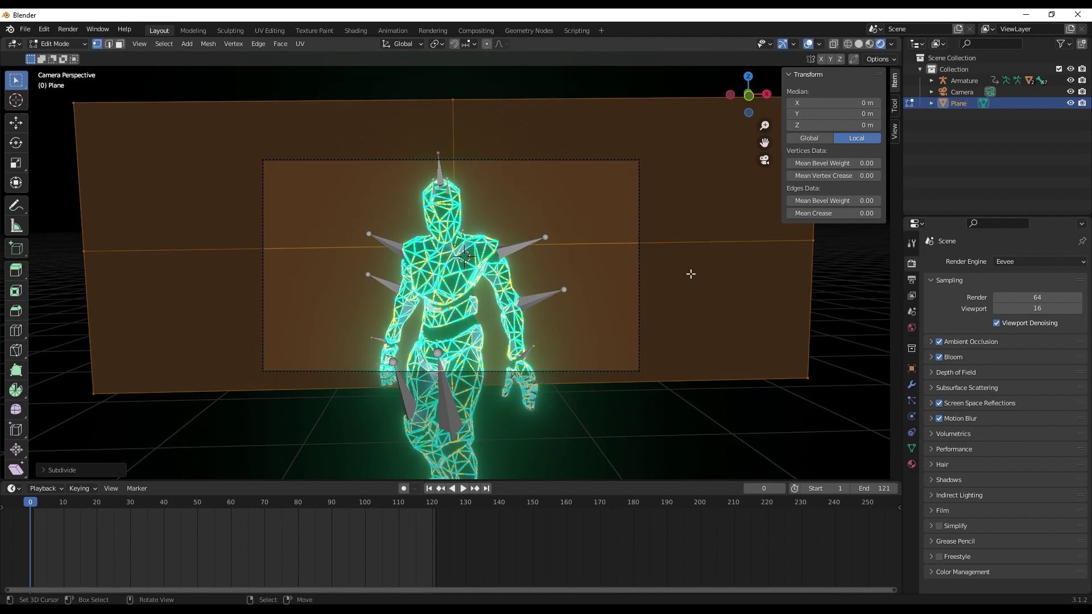
pyautogui.click(54, 470)
pyautogui.doubleClick(162, 392)
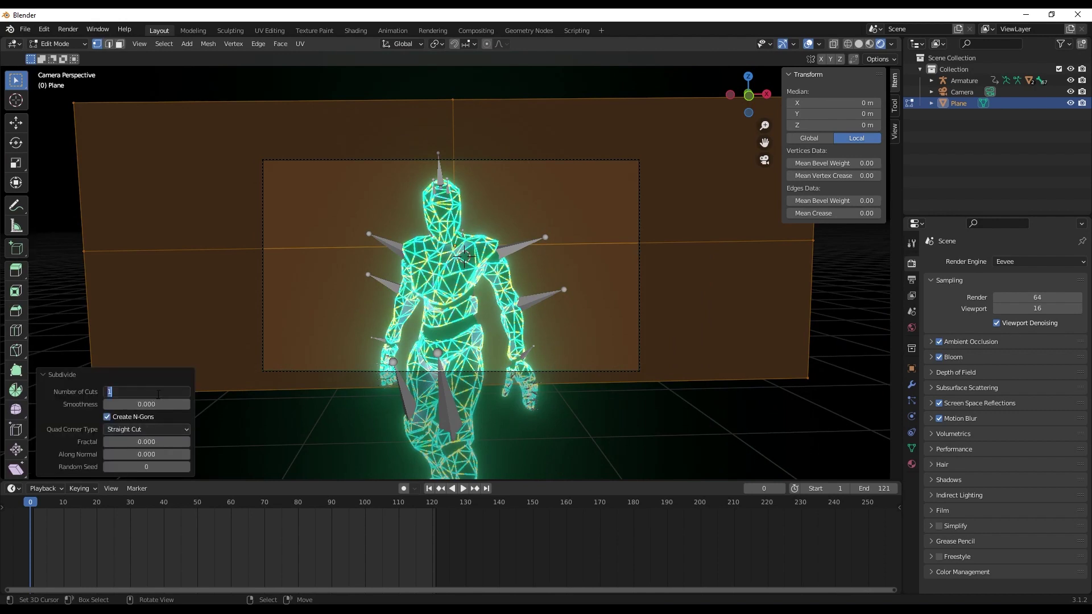
pyautogui.press('Return')
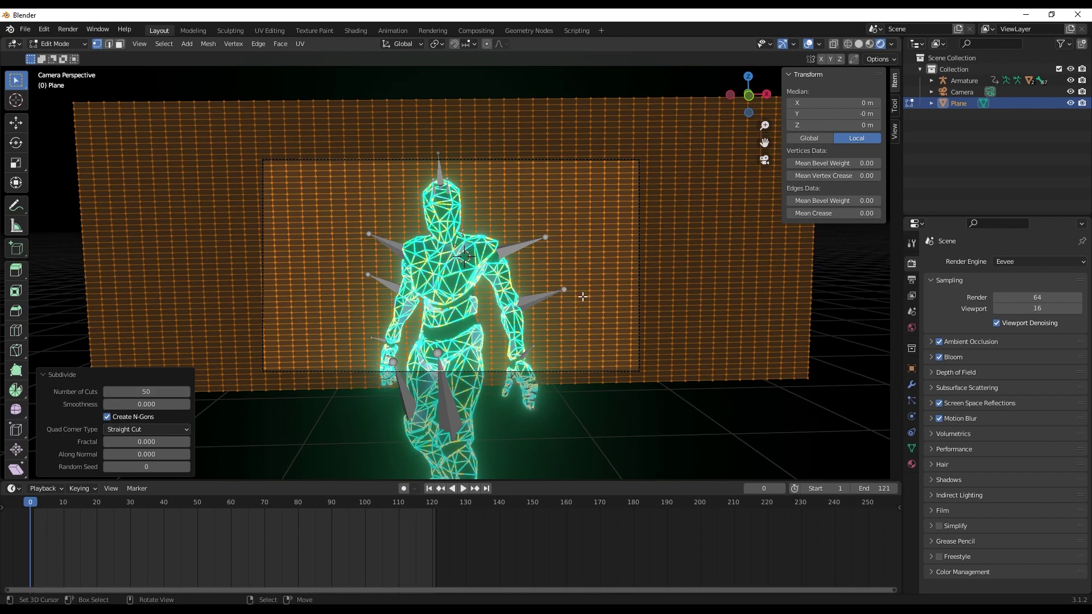
pyautogui.press('Tab')
# - Add Decimate and Wireframe modifiers to the plane and decimate it to a 0.0952 ratio
pyautogui.click(911, 385)
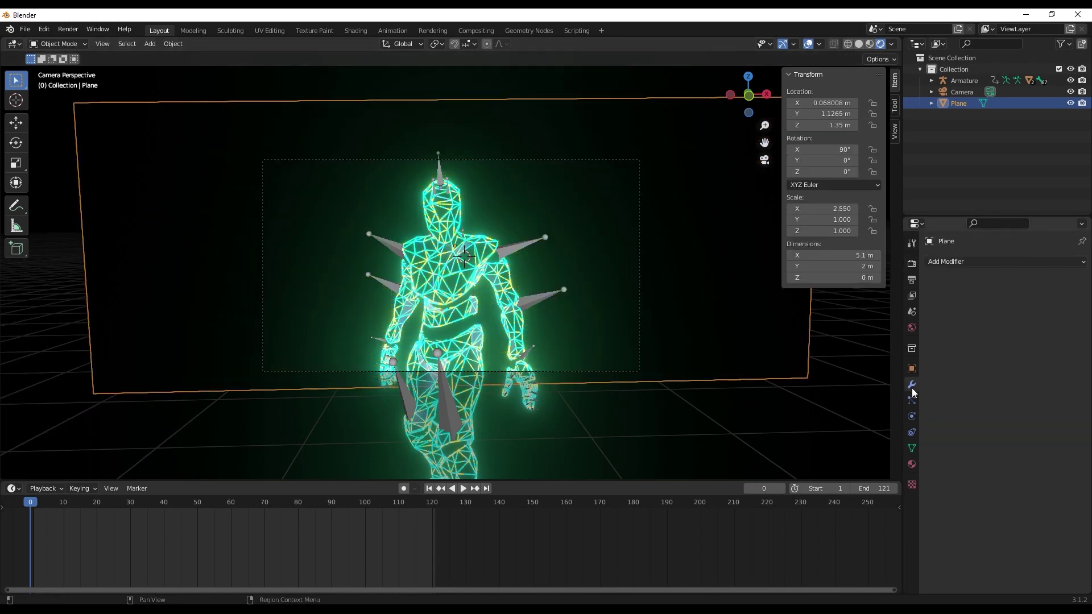
pyautogui.click(971, 262)
pyautogui.click(861, 343)
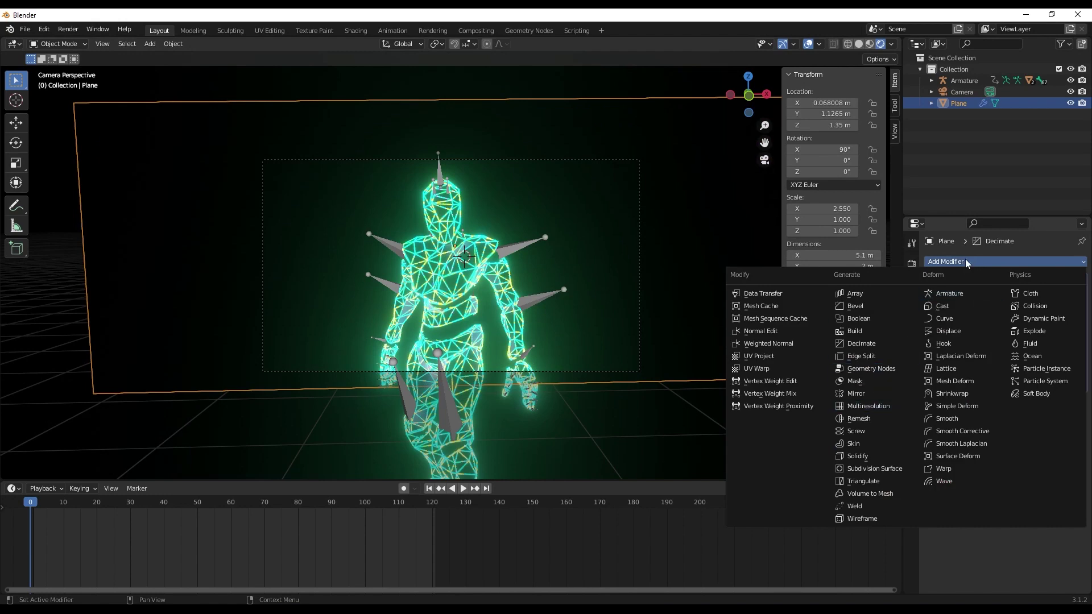
pyautogui.click(863, 518)
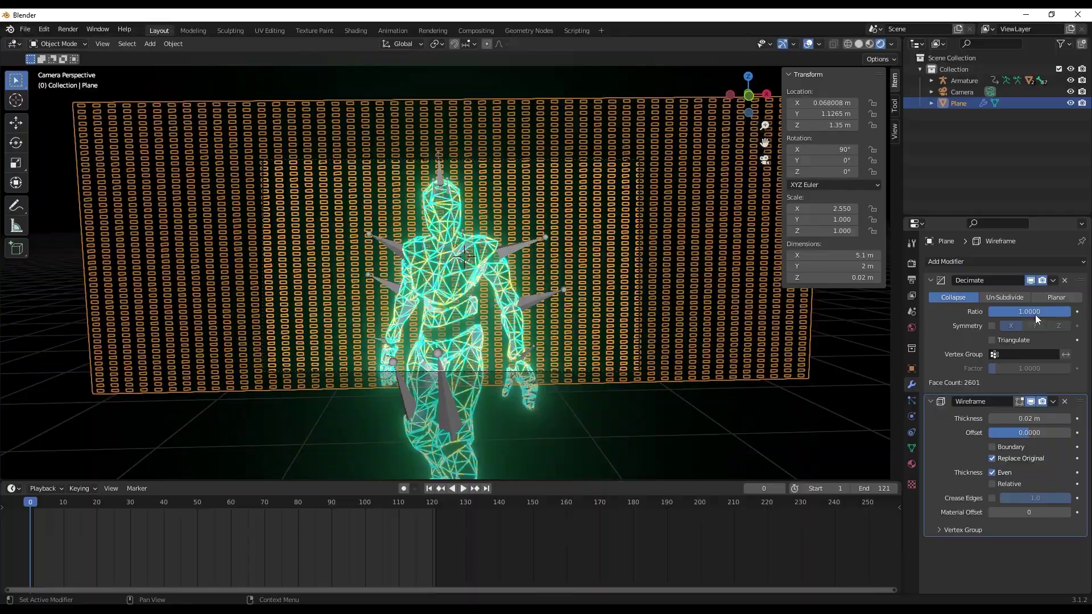
pyautogui.moveTo(1029, 312); pyautogui.dragTo(937, 312)
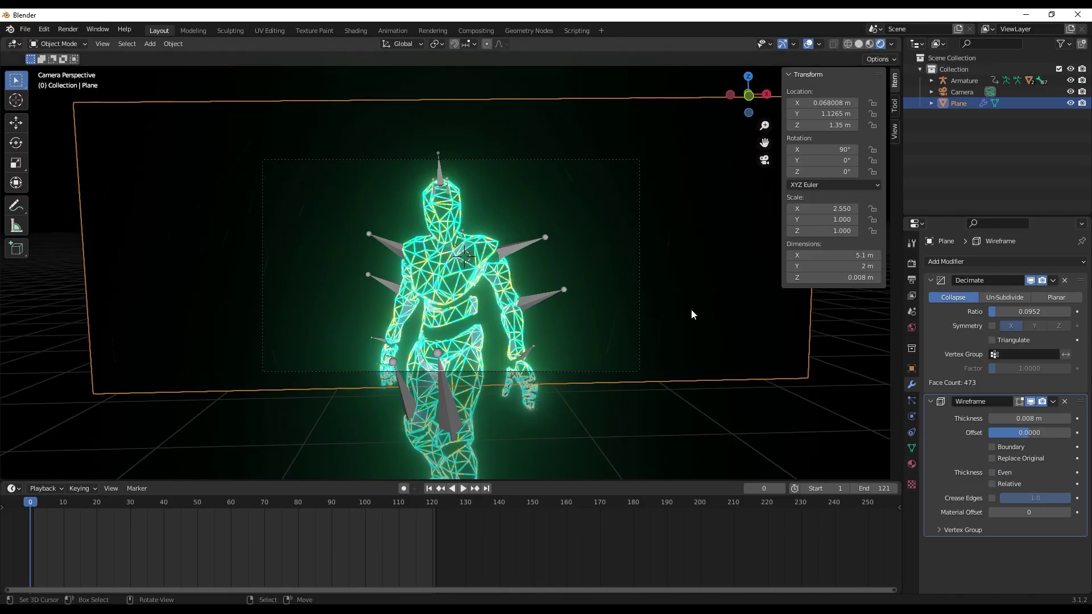
# - Create Material.003 on the plane with a black base colour and Metallic 1
pyautogui.click(912, 464)
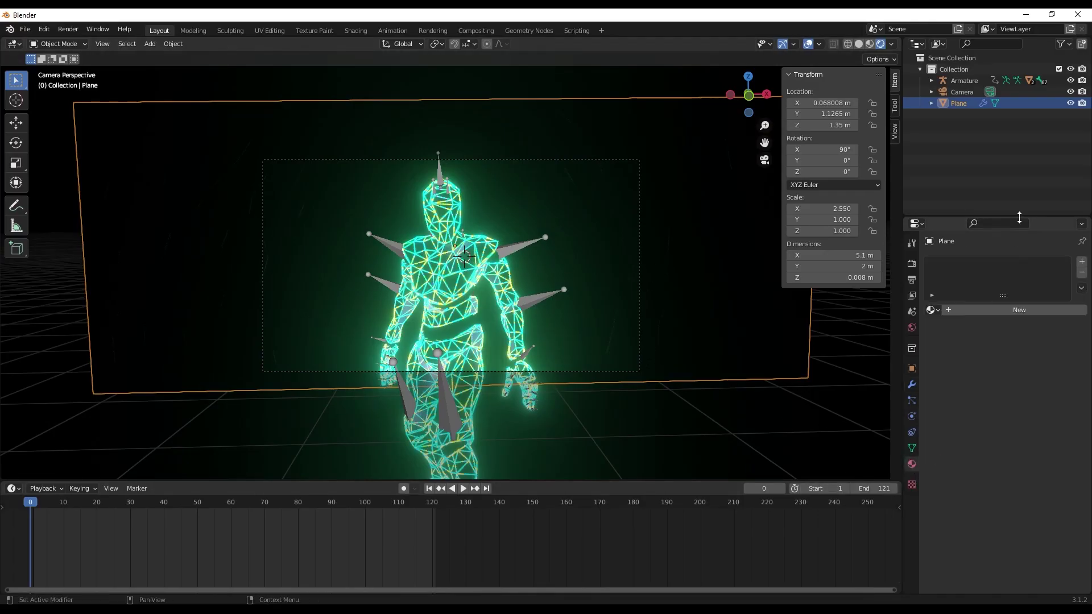
pyautogui.click(1081, 261)
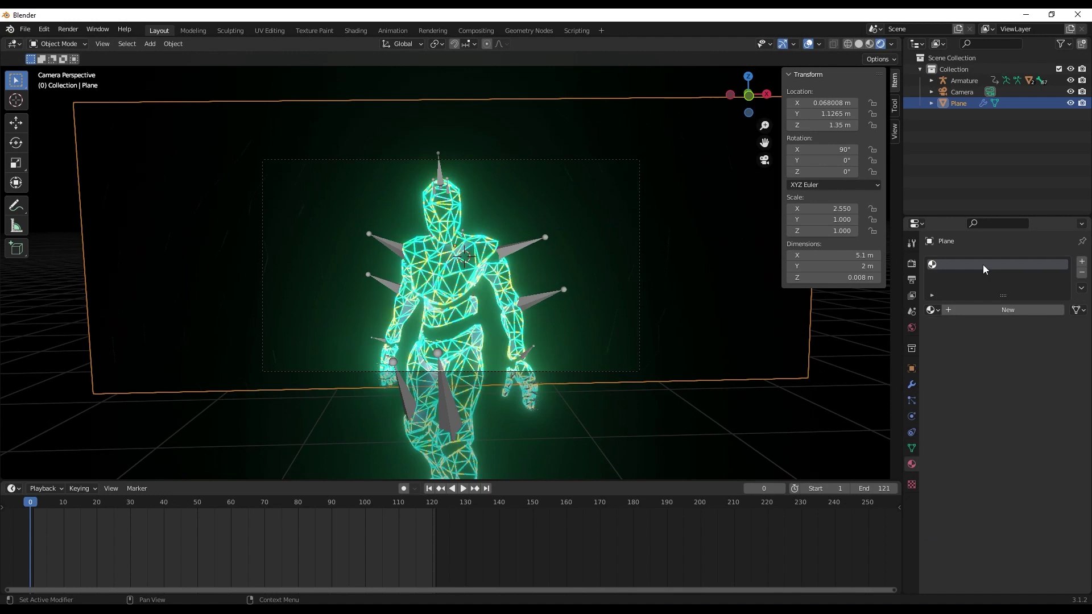
pyautogui.click(990, 308)
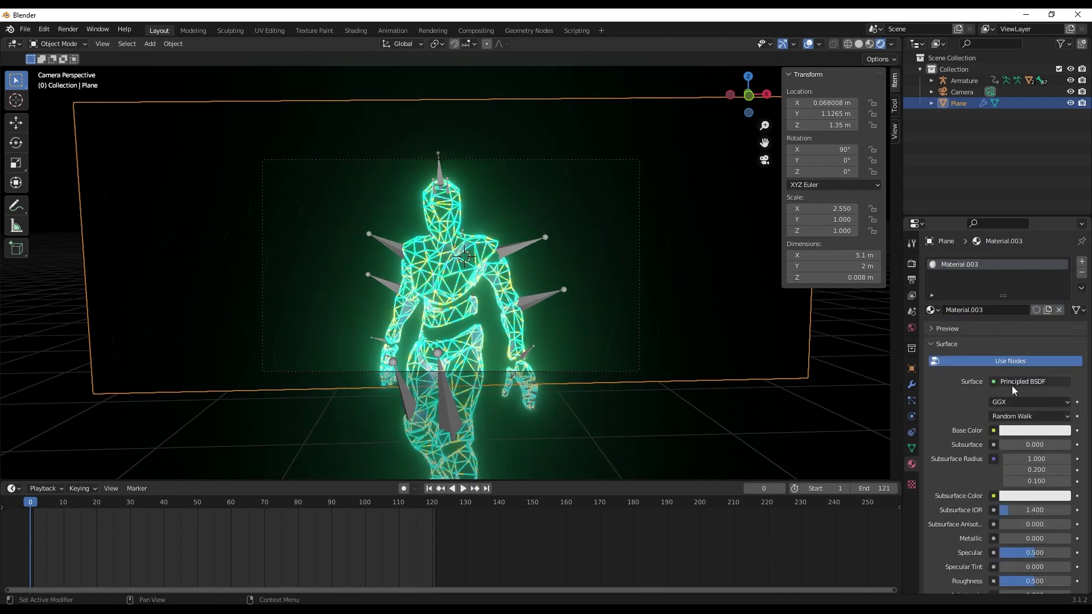
pyautogui.click(1026, 430)
pyautogui.moveTo(1009, 402); pyautogui.dragTo(978, 402)
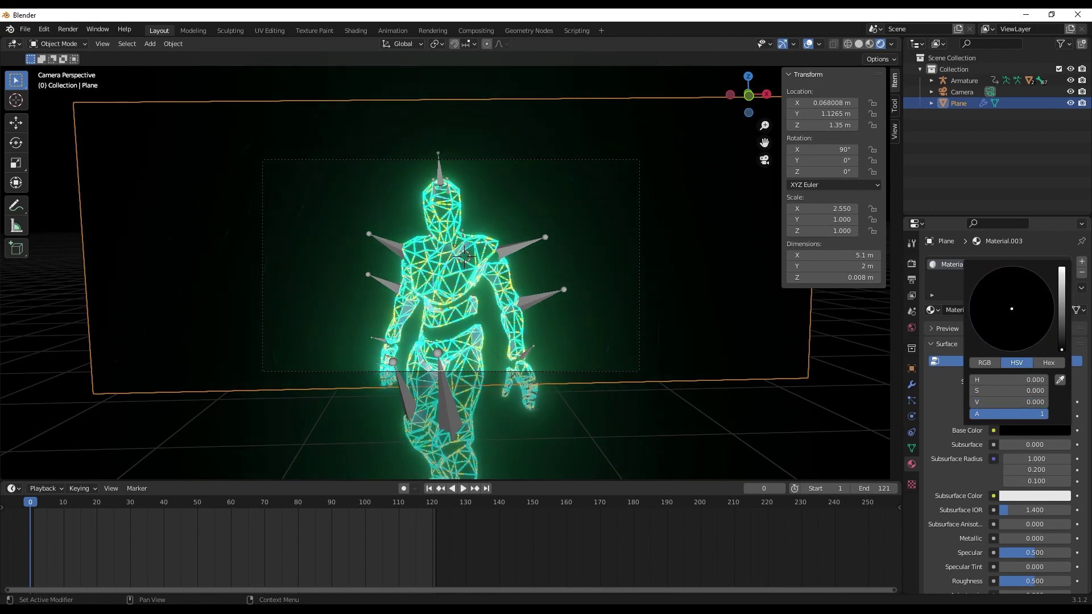
pyautogui.scroll(-4, 1030, 555)
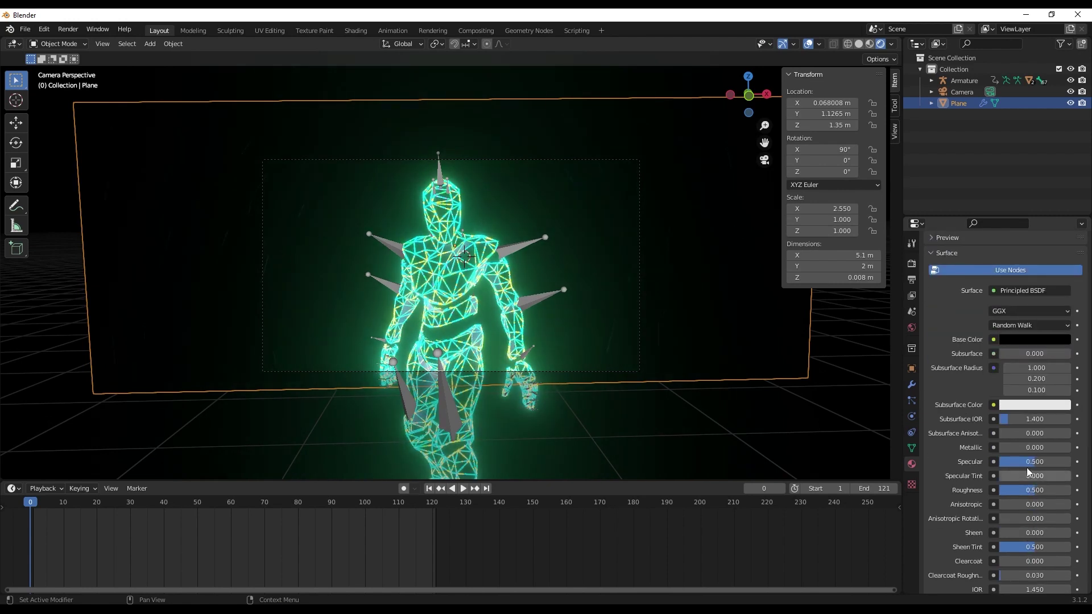
pyautogui.moveTo(1030, 448); pyautogui.dragTo(1069, 448)
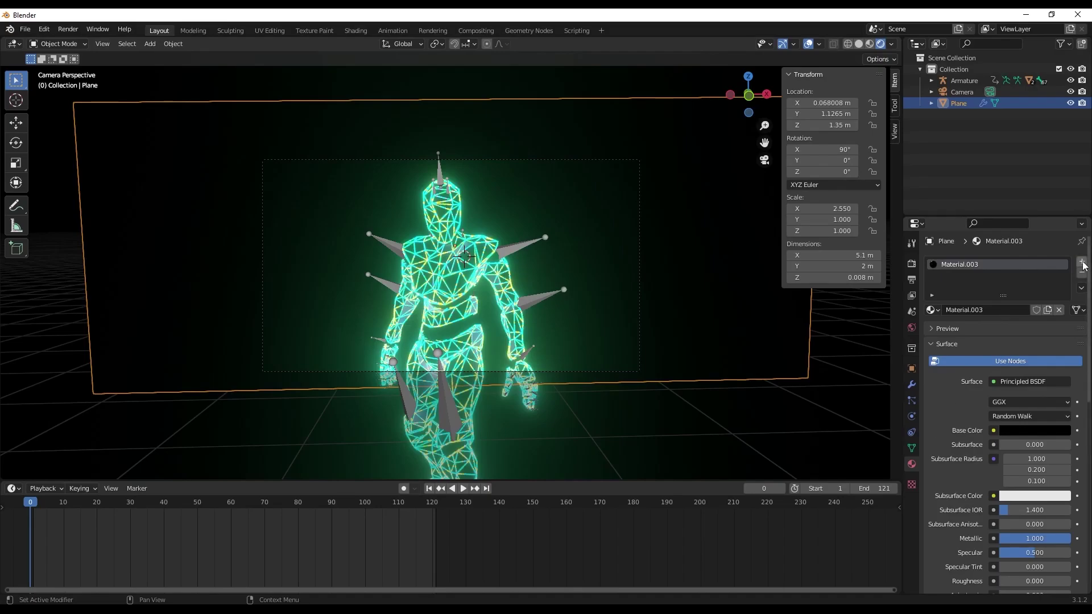
# - Add a second slot with new Material.004 and set its emission colour to teal
pyautogui.click(1082, 263)
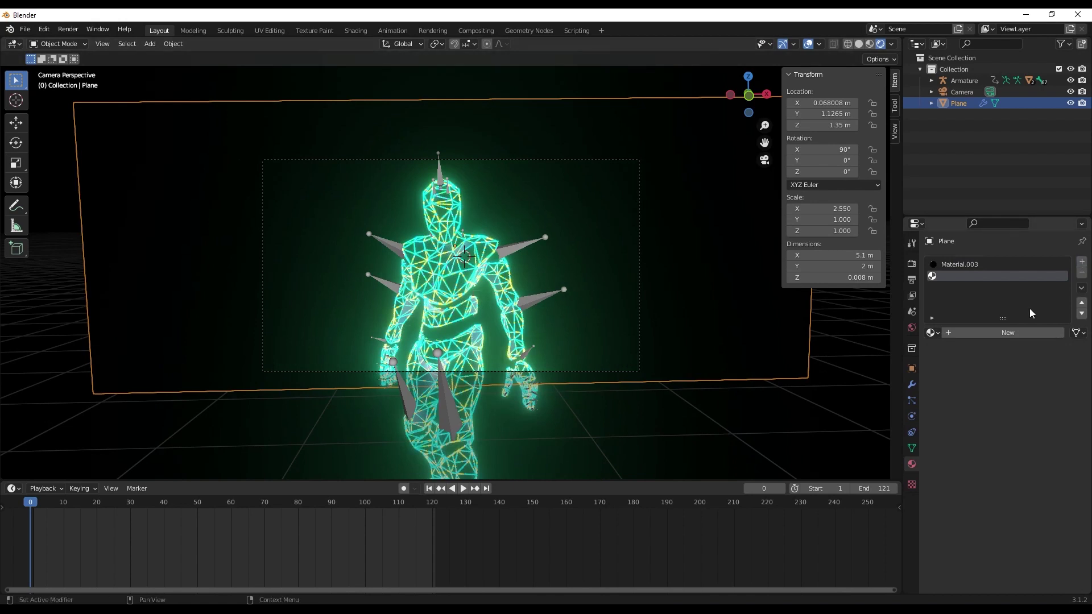
pyautogui.click(1001, 332)
pyautogui.click(1024, 424)
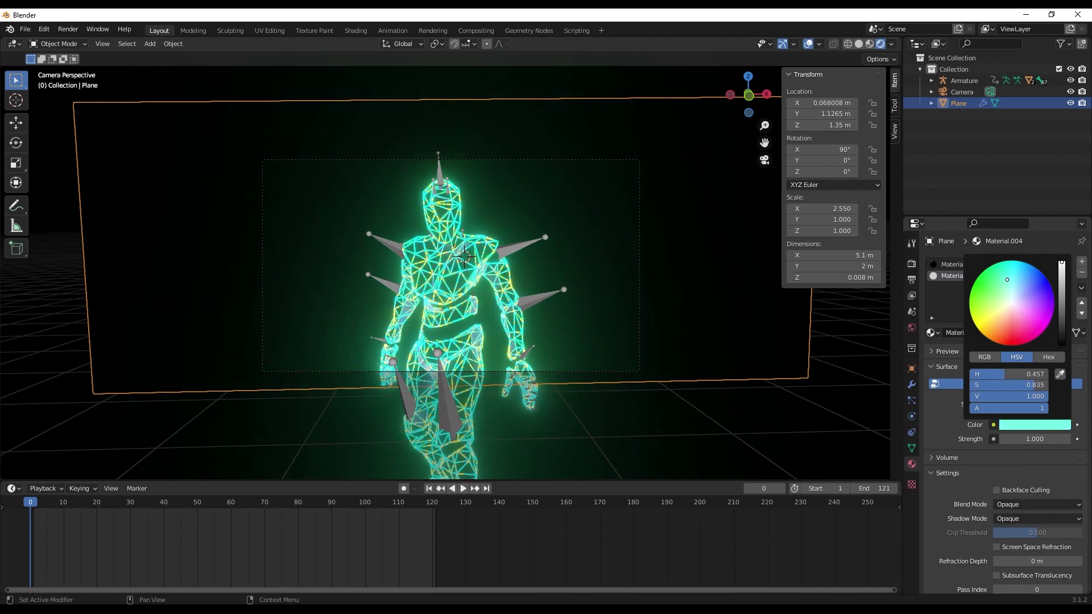
# - Set the Wireframe modifier's Material Offset to 1 so the wireframe uses Material.004
pyautogui.click(911, 385)
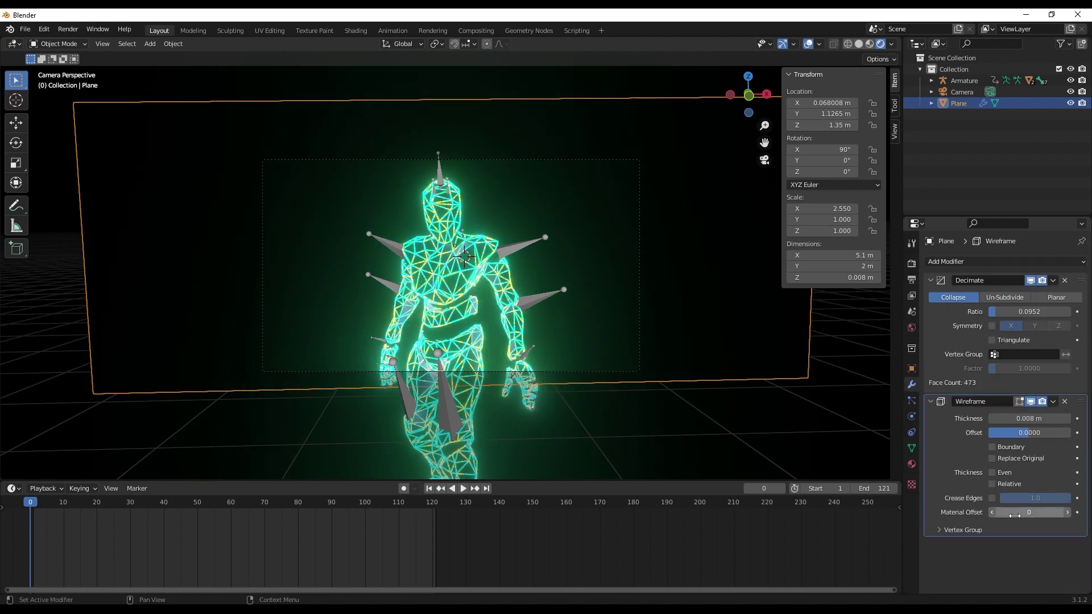
pyautogui.click(1066, 513)
pyautogui.scroll(-2, 303, 277)
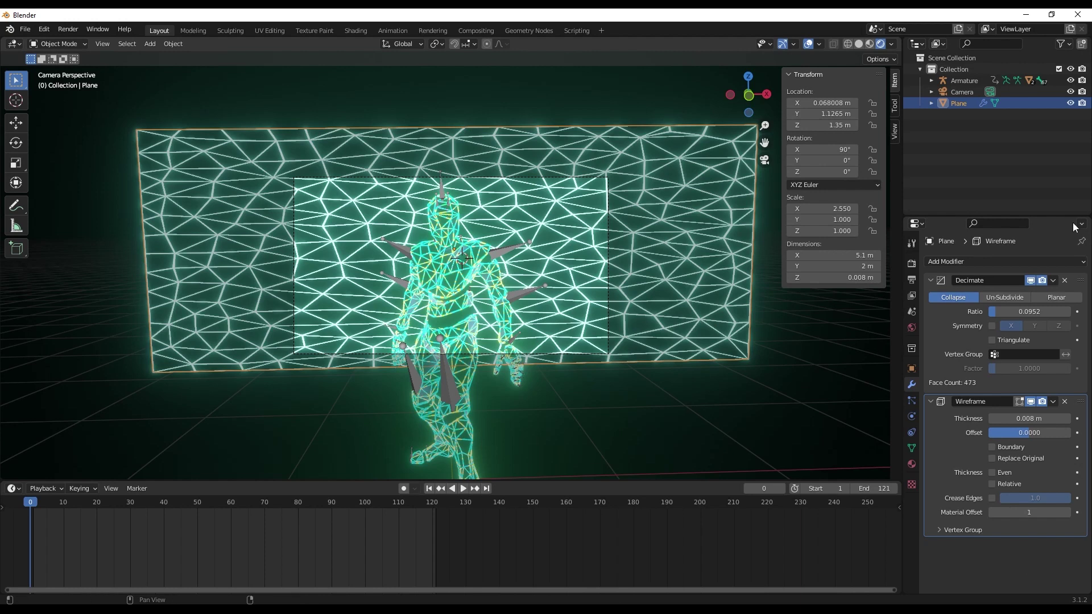
pyautogui.click(912, 465)
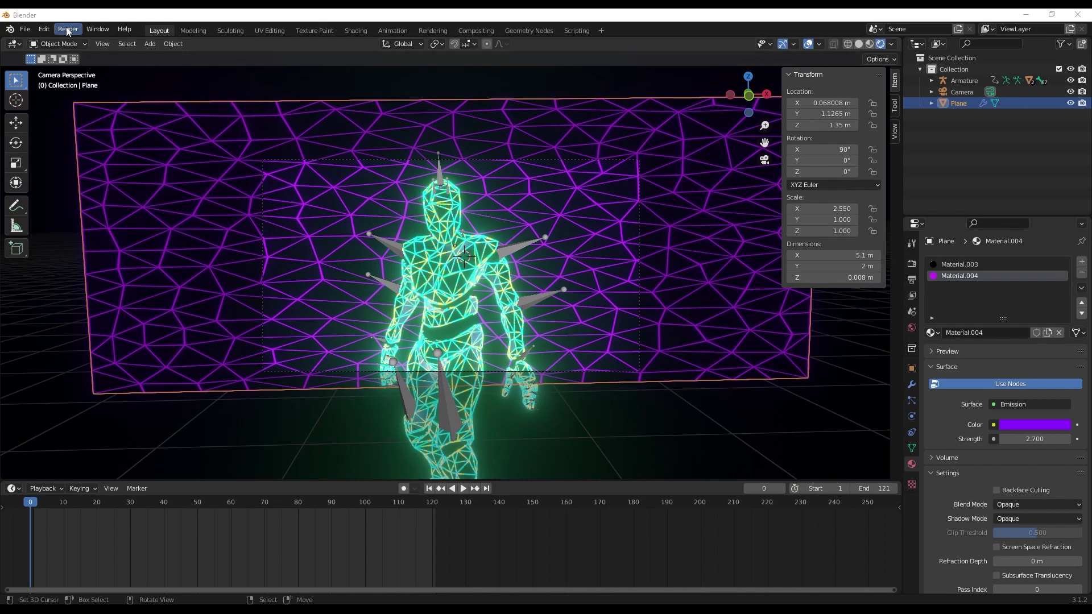
# - Set the render output folder to the Desktop
pyautogui.click(912, 281)
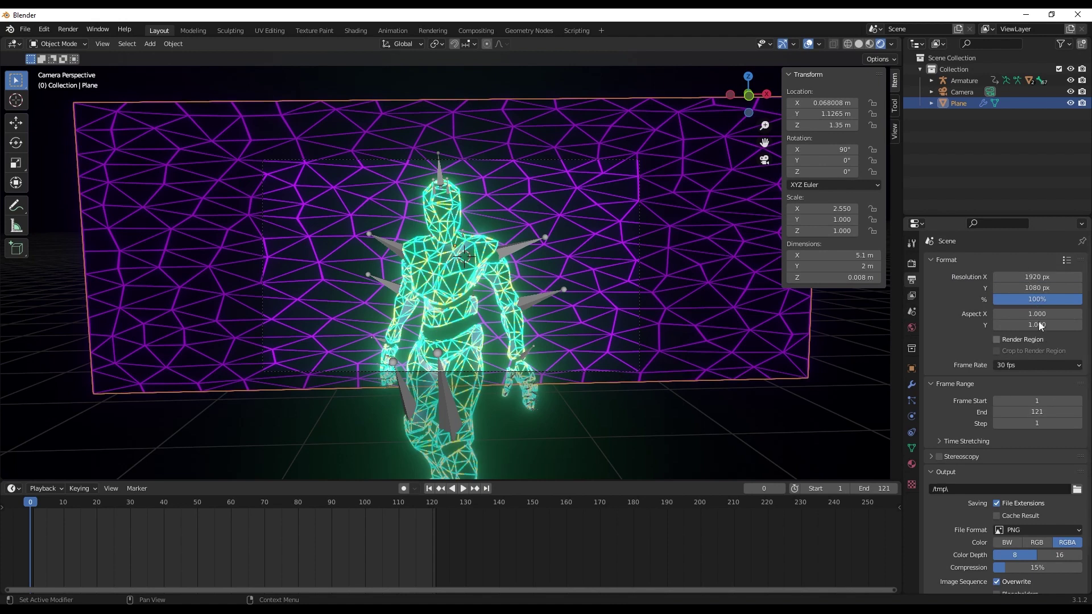
pyautogui.scroll(-2, 1036, 421)
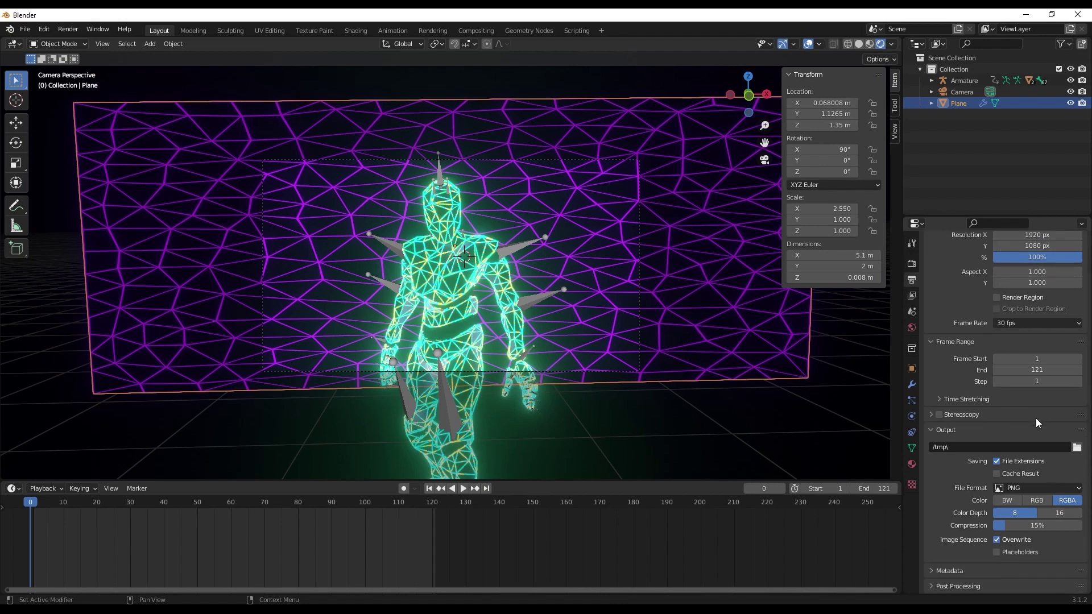
pyautogui.click(1078, 448)
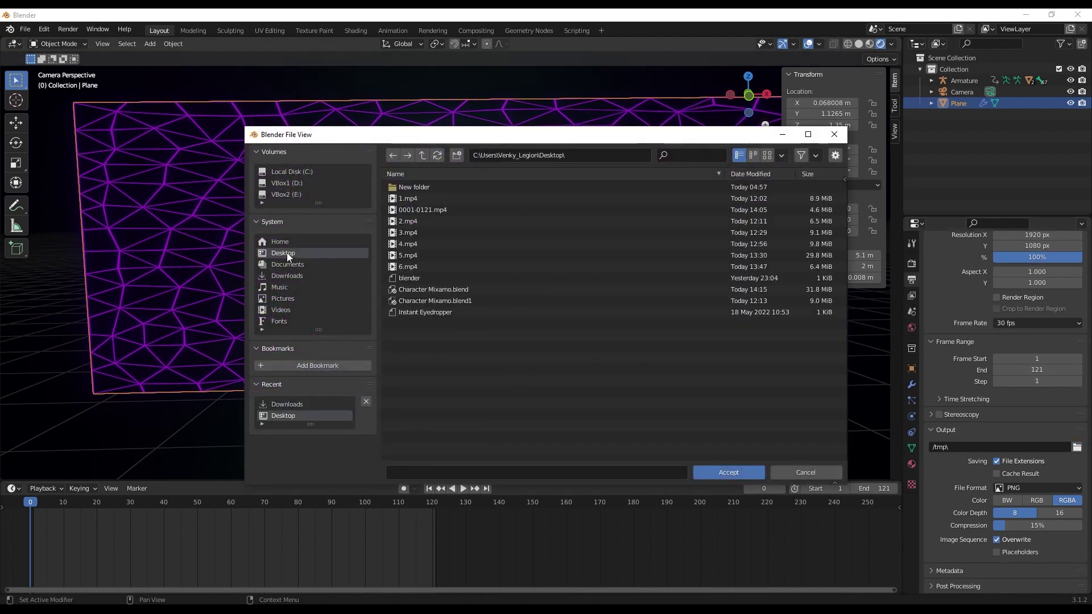
pyautogui.click(729, 473)
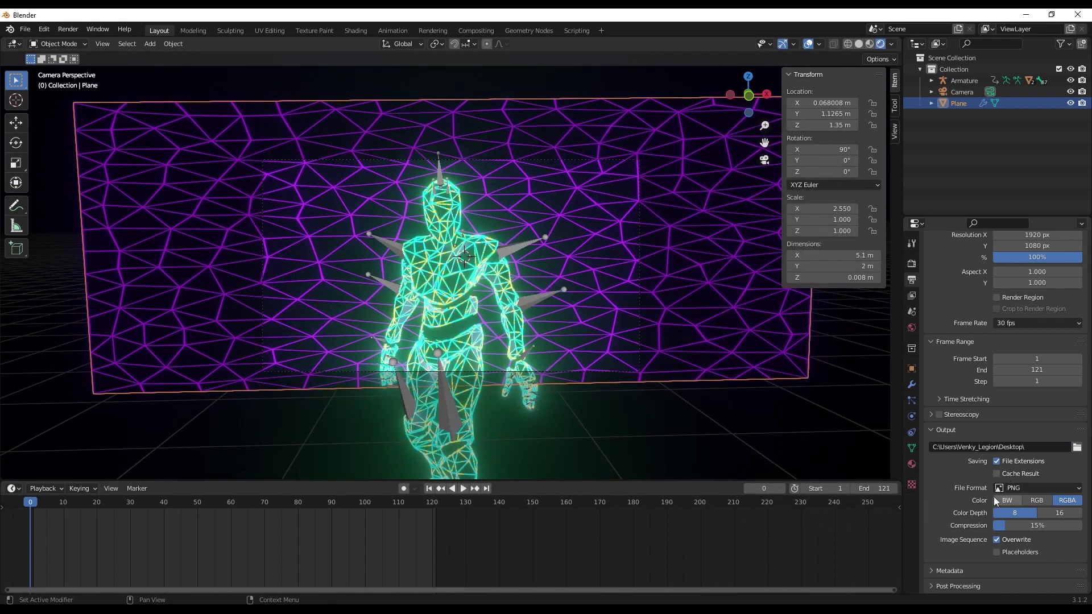
# - Output FFmpeg video in an MPEG-4 container at Perceptually Lossless quality
pyautogui.click(1029, 488)
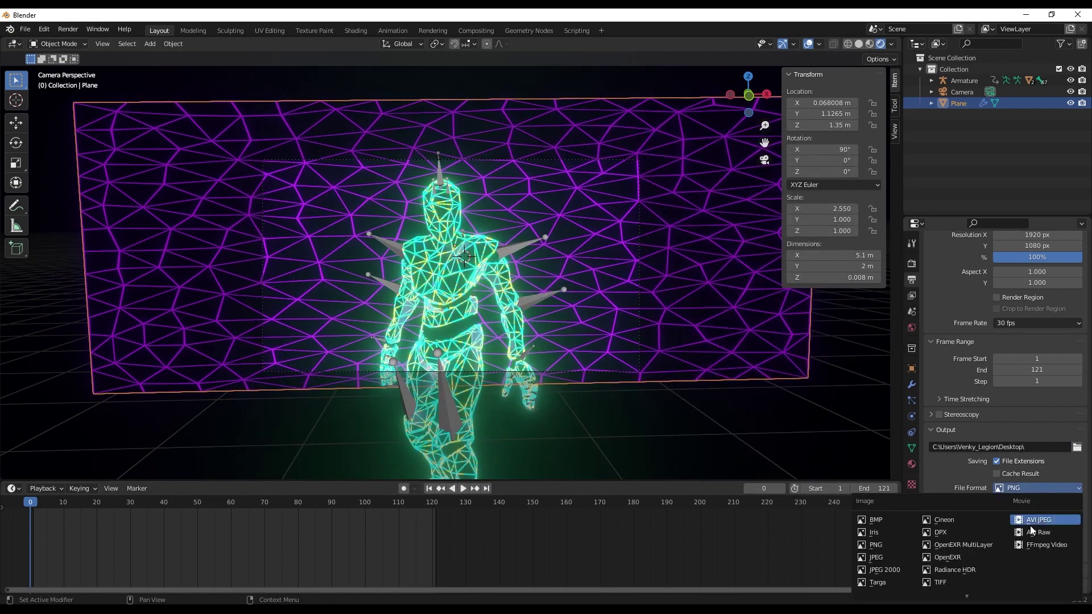
pyautogui.click(1040, 547)
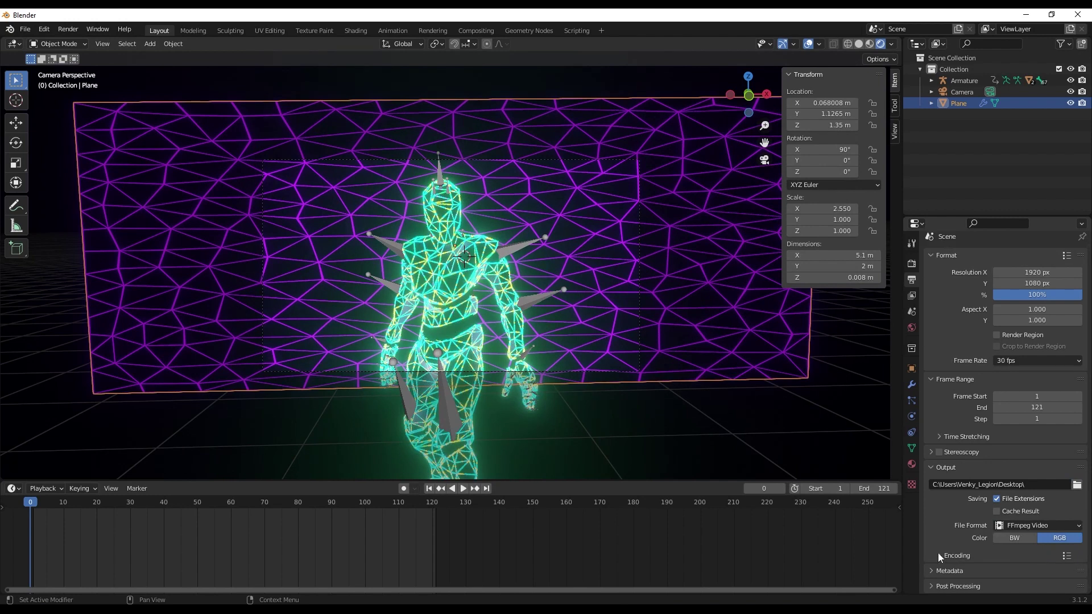
pyautogui.scroll(-5, 955, 514)
pyautogui.click(1030, 410)
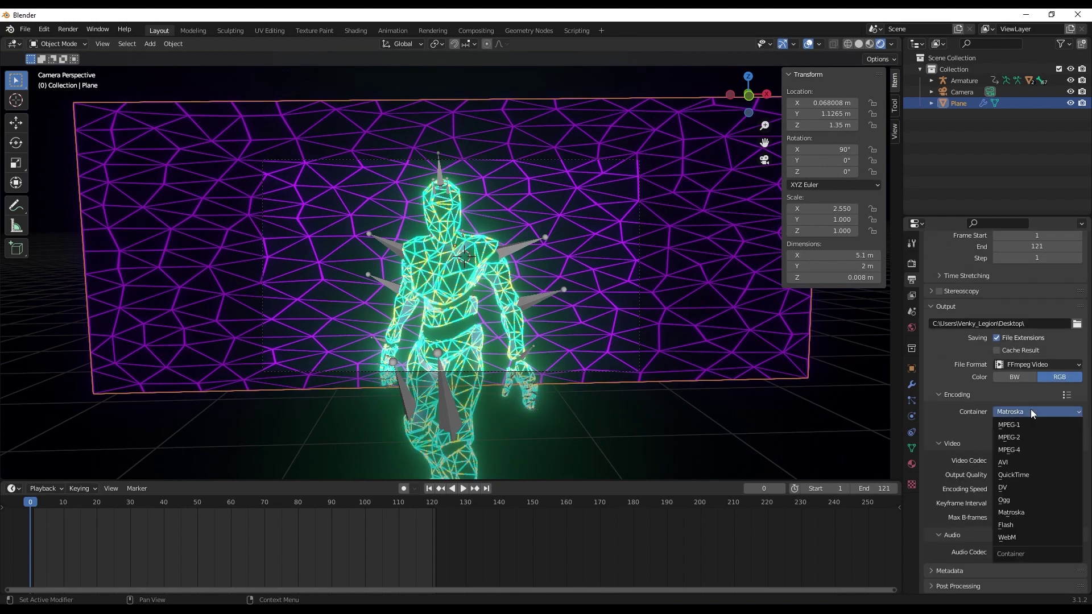
pyautogui.click(1019, 452)
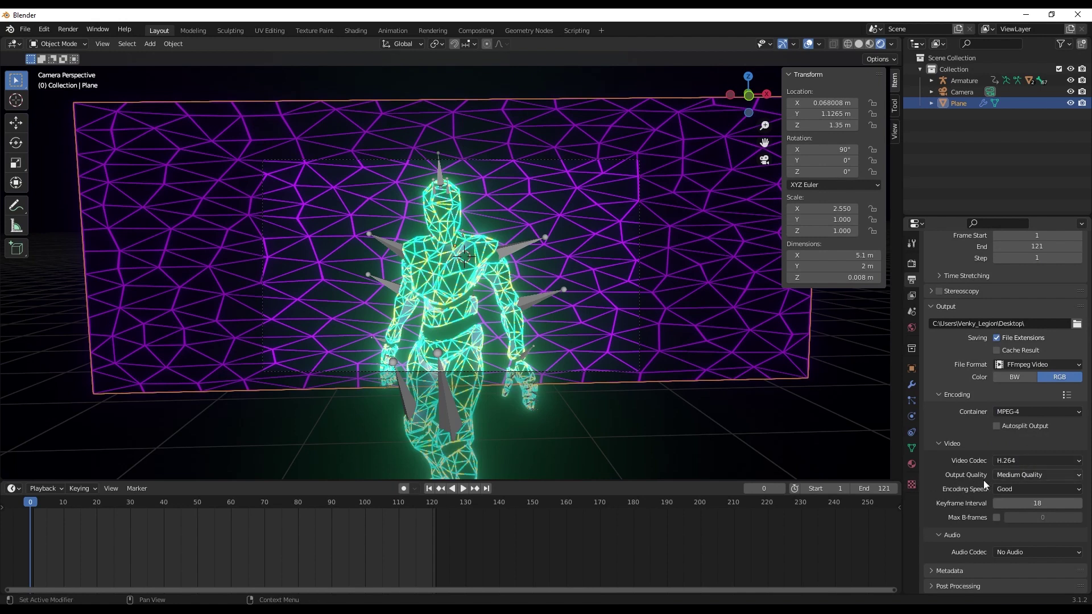
pyautogui.click(1021, 476)
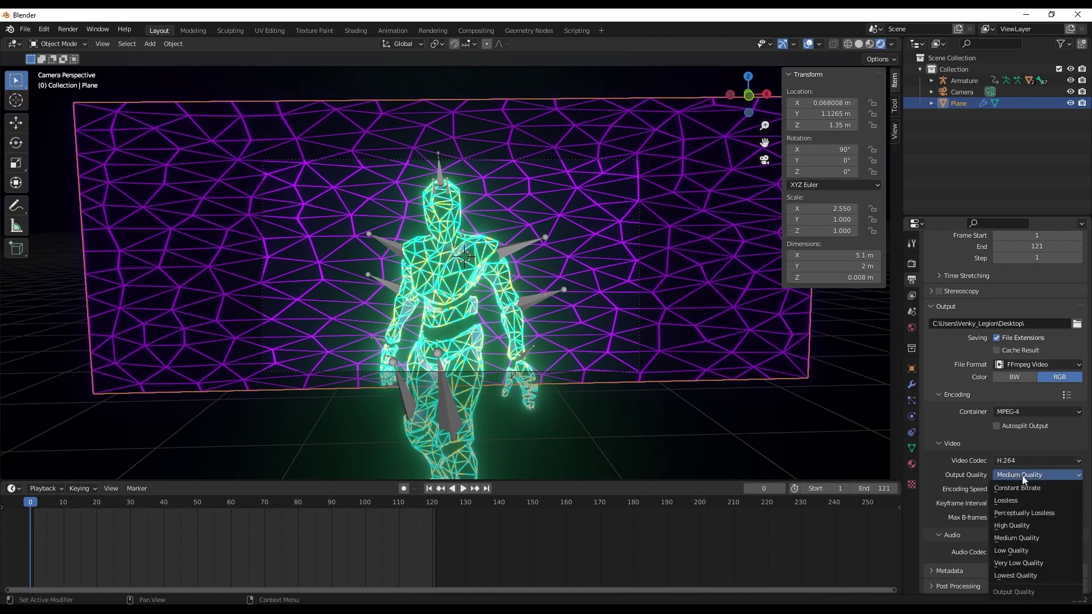
pyautogui.click(1022, 514)
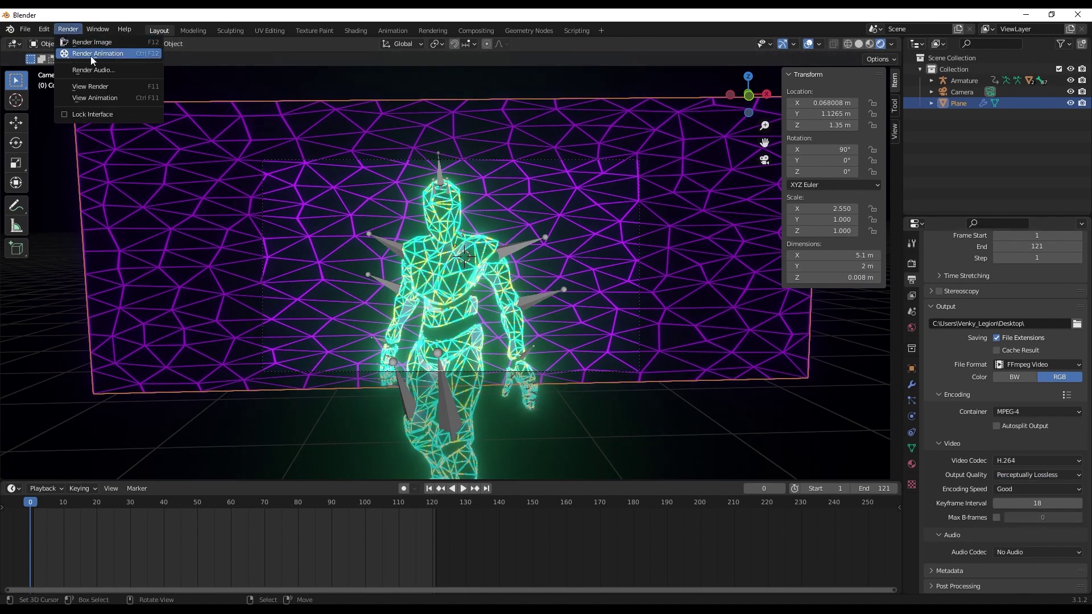
# - Render the 121-frame animation and close the render result window
pyautogui.click(91, 56)
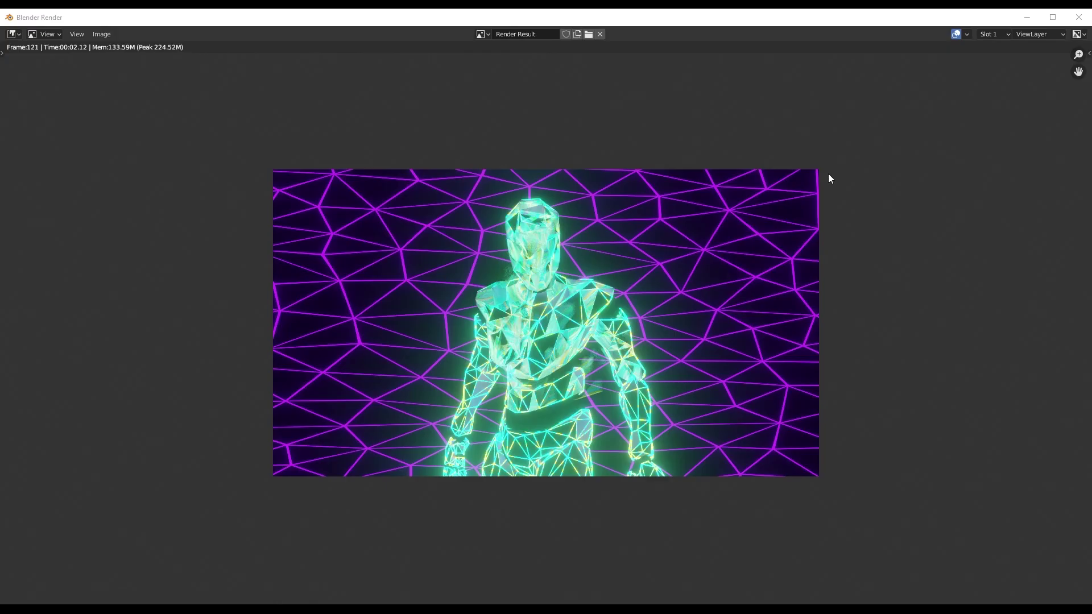
pyautogui.click(1068, 24)
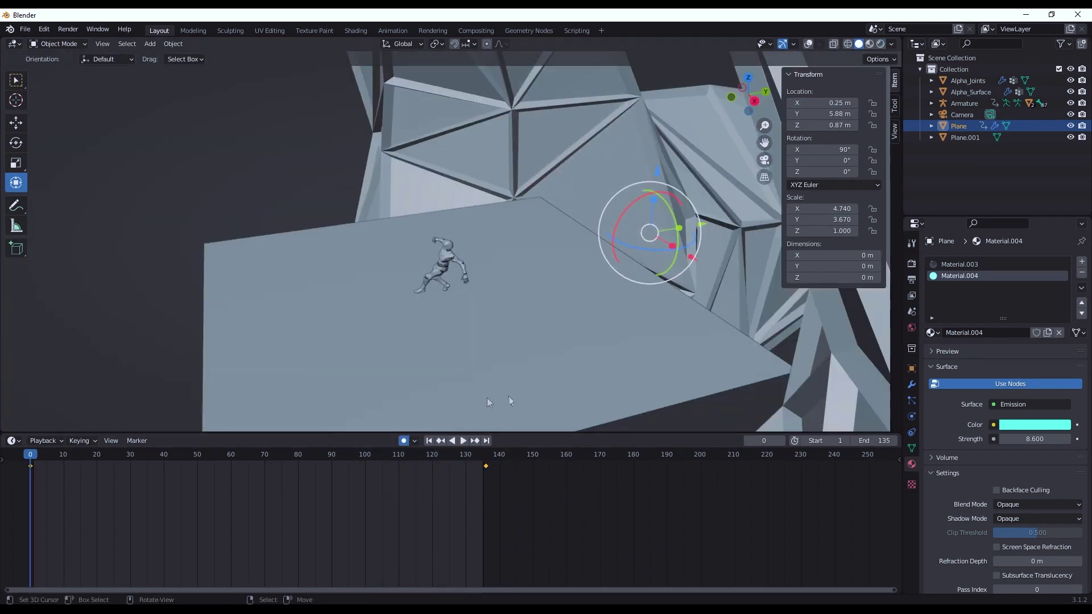
# - Open a context menu in the projie.blend viewport
pyautogui.rightClick(835, 252)
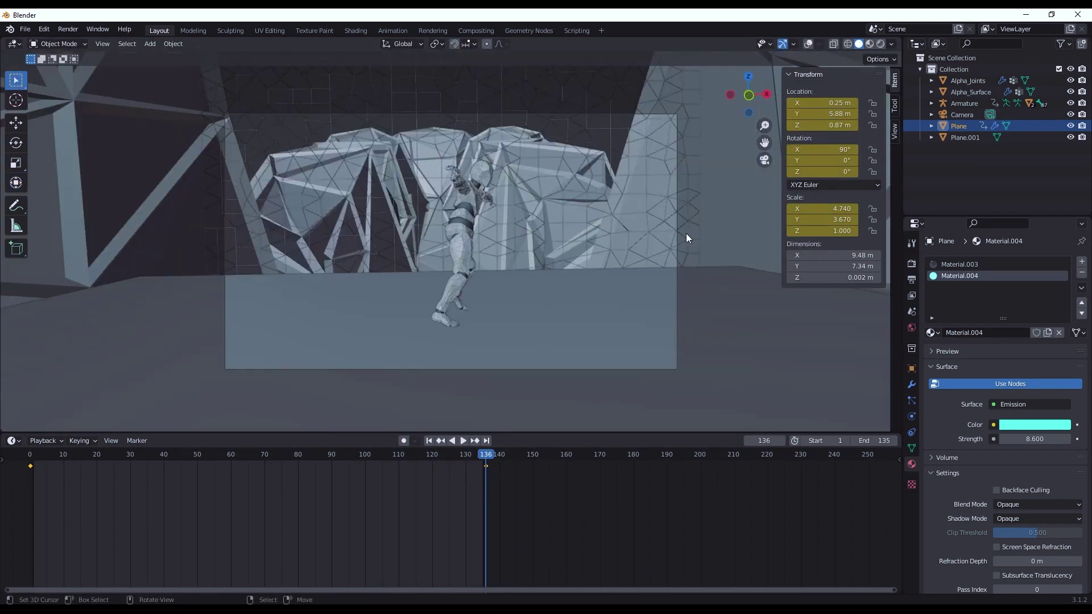